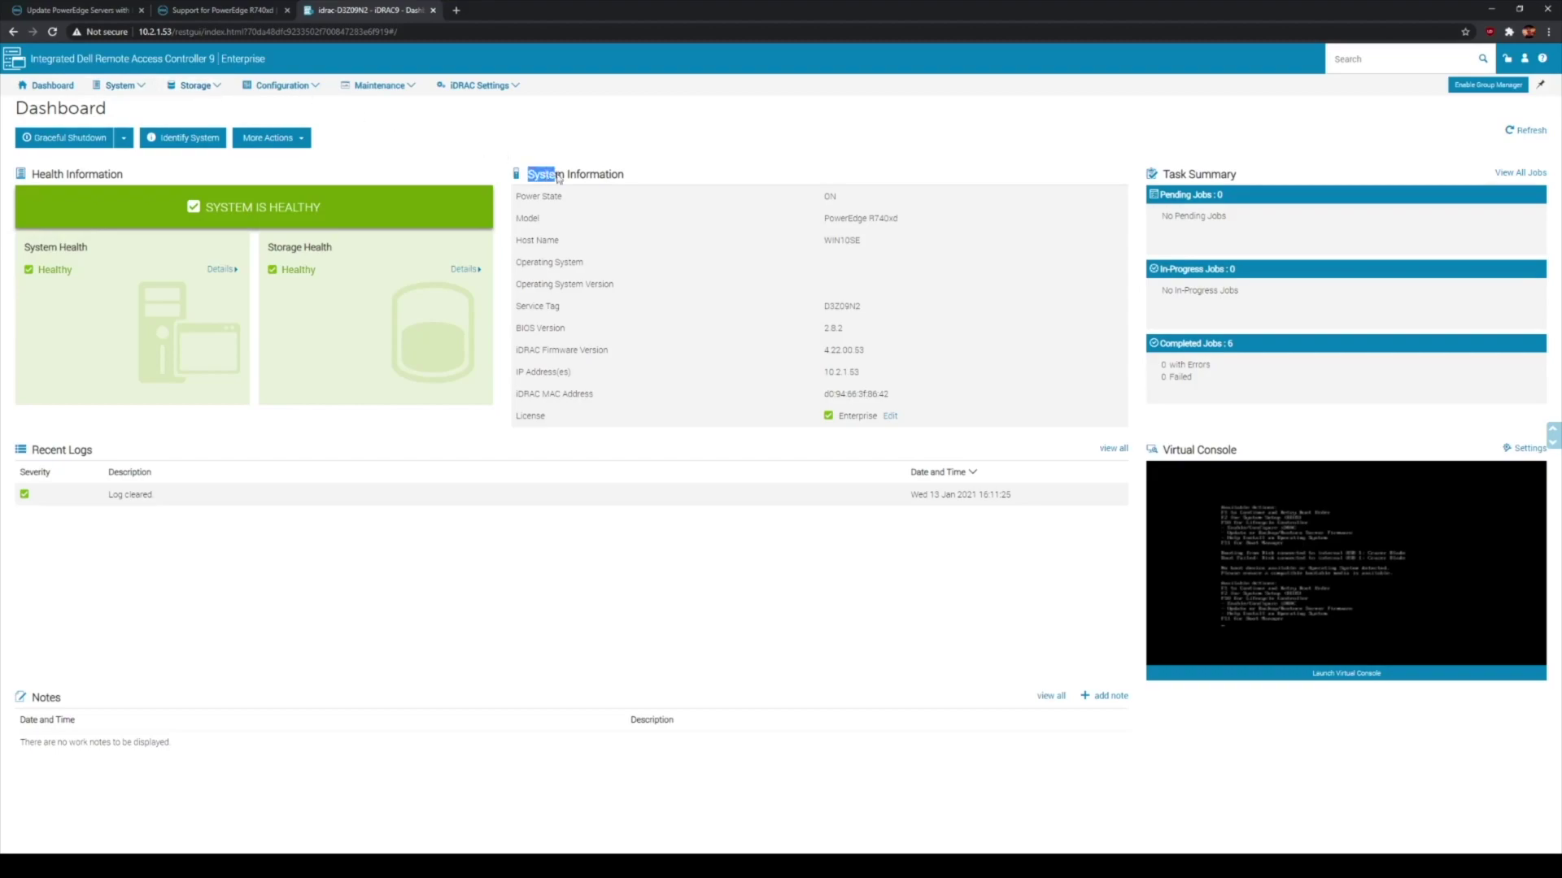
Review the dashboard's System Information, then go to iDRAC Settings > Maintenance
mouse_move(522, 200)
mouse_down()
mouse_move(557, 242)
mouse_move(592, 405)
mouse_move(569, 265)
mouse_move(526, 206)
mouse_up()
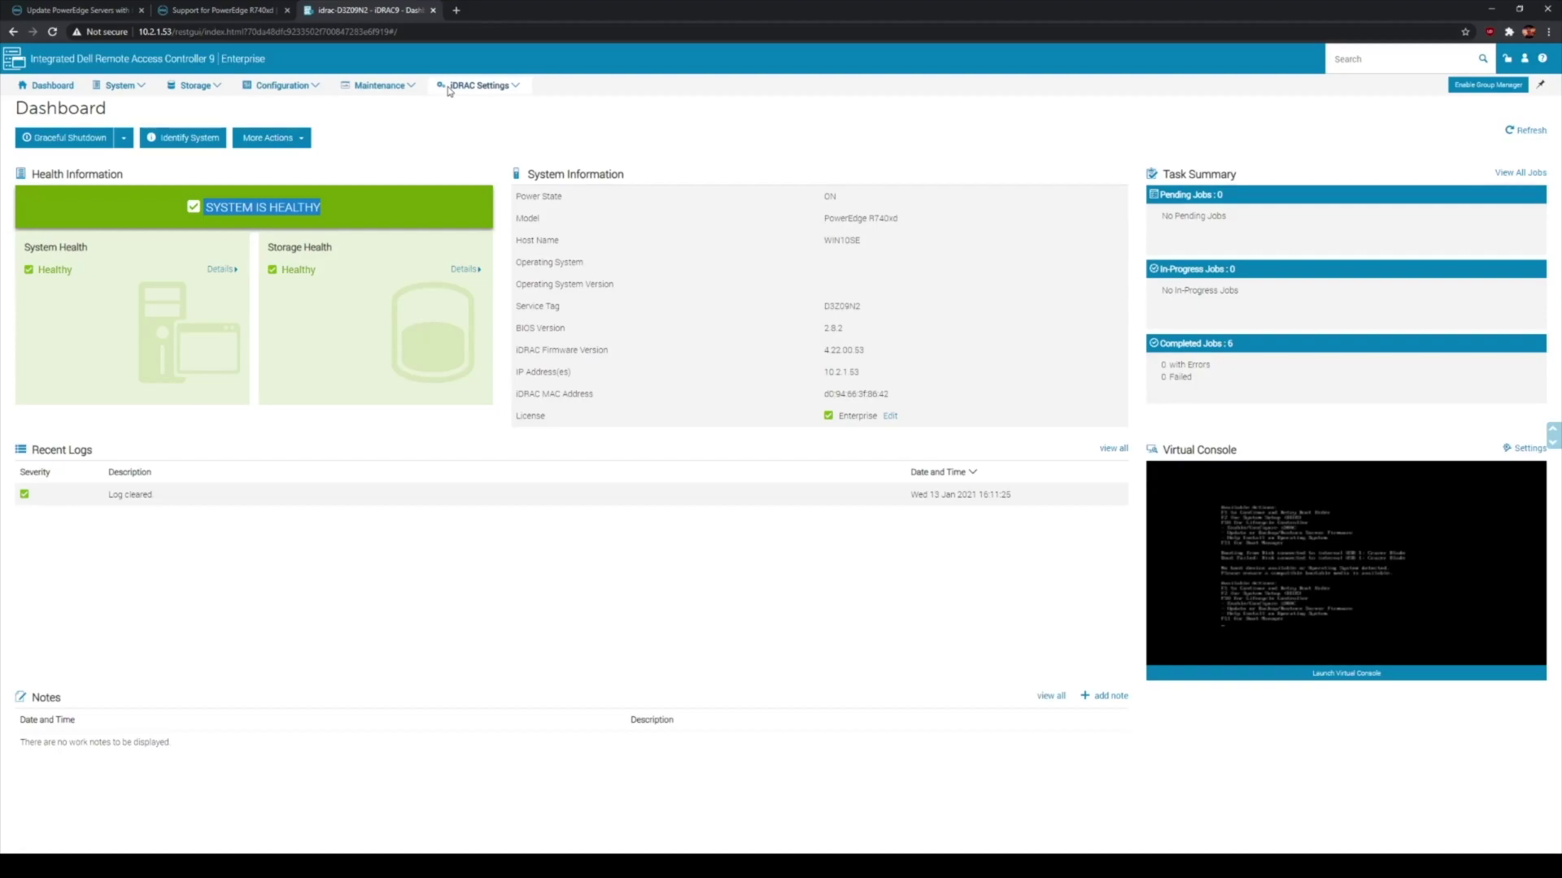
click(468, 87)
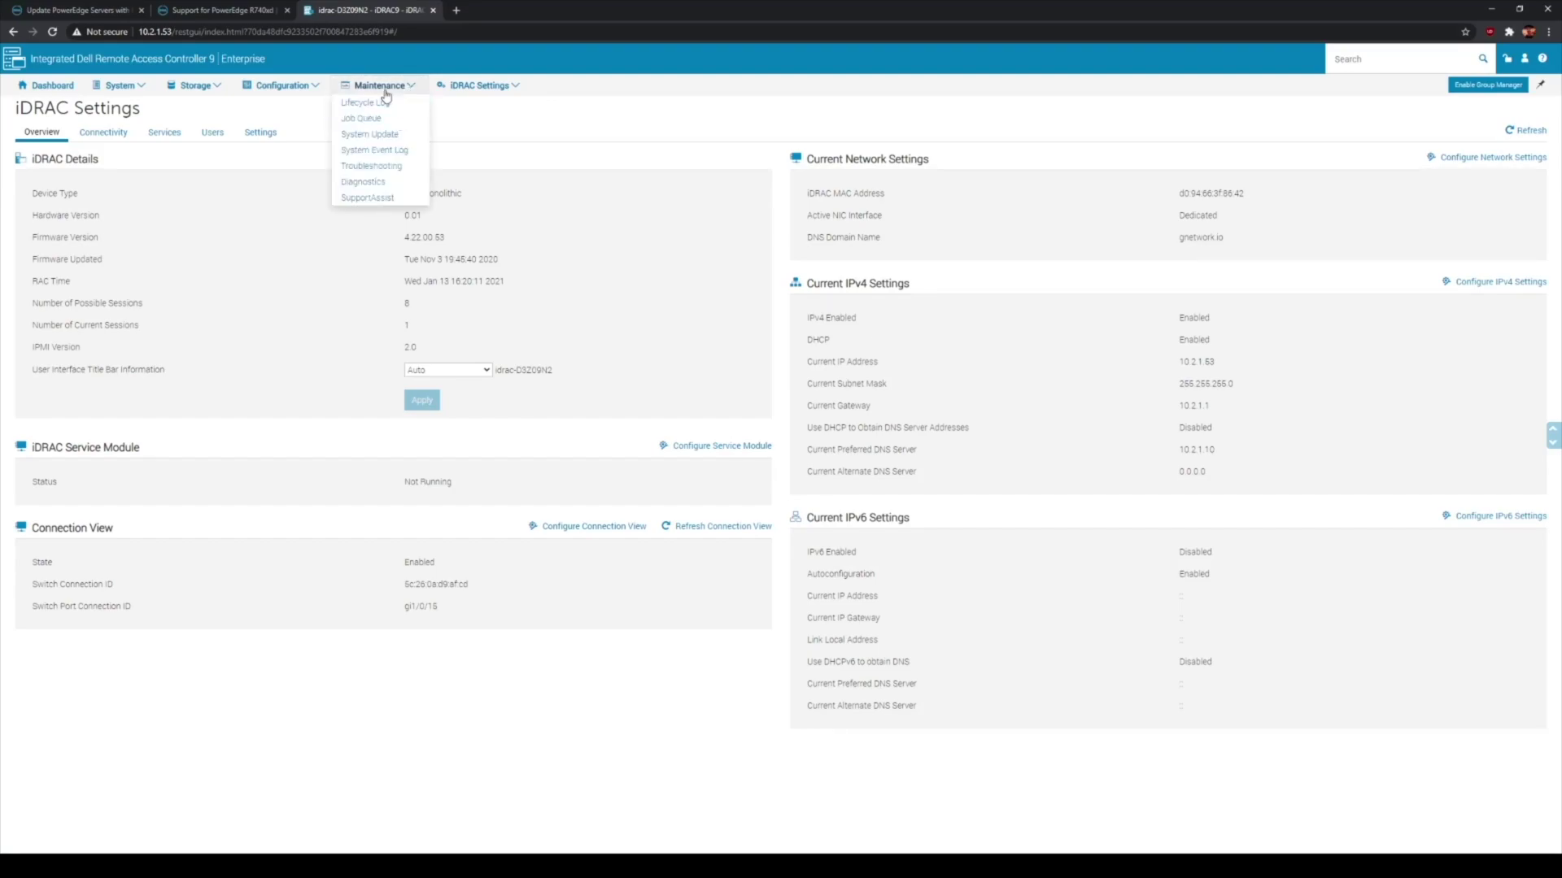
click(397, 115)
Choose BIOS_NVGR9_64_2.10.0.EXE from the local computer as the manual system update file
click(166, 133)
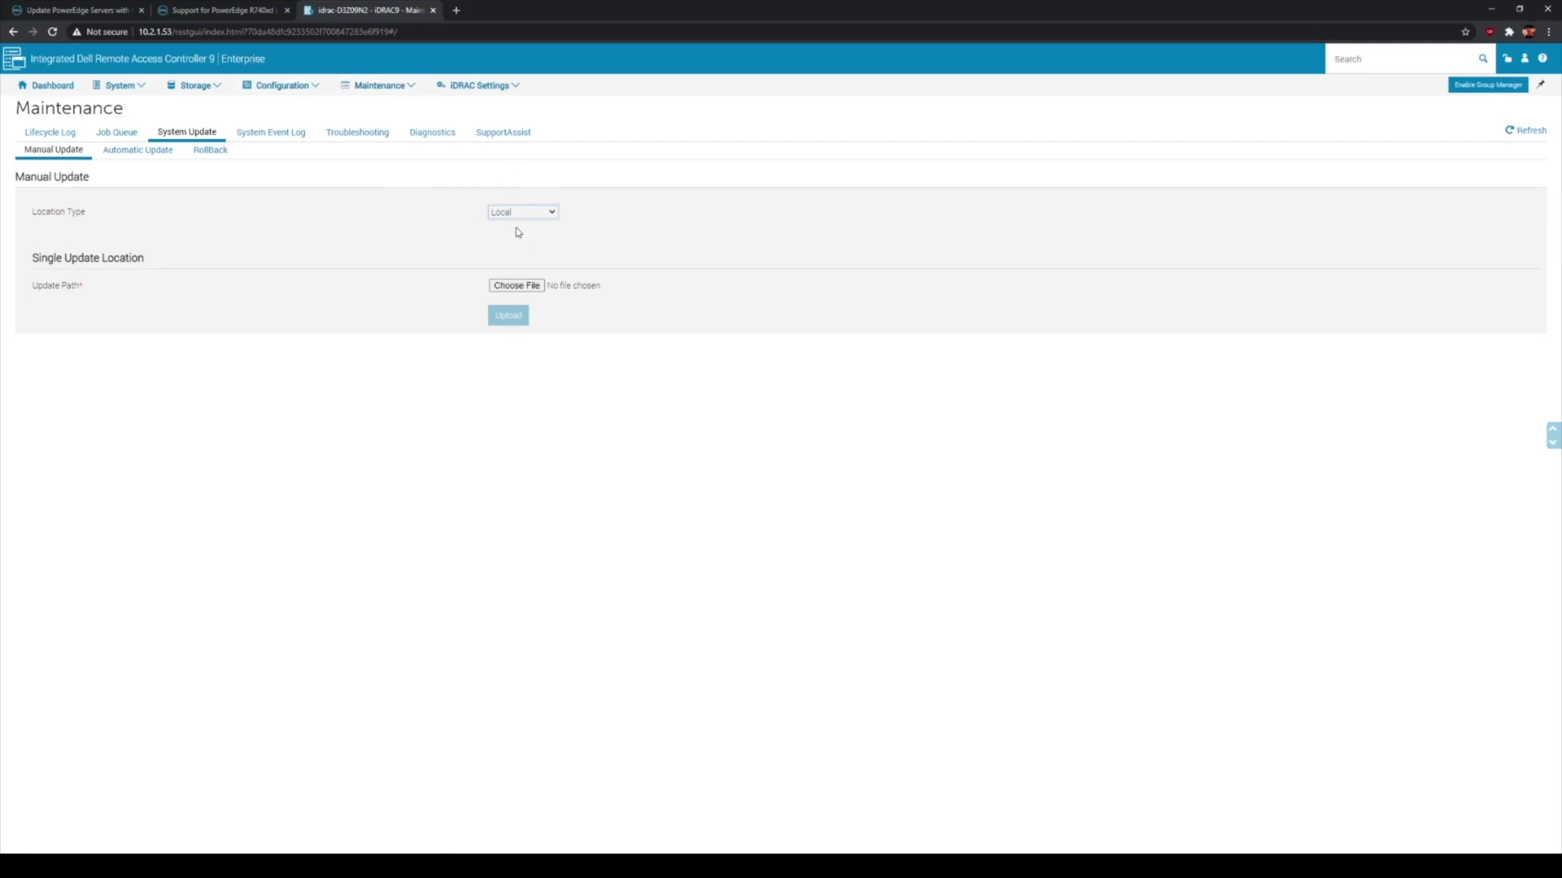
click(515, 289)
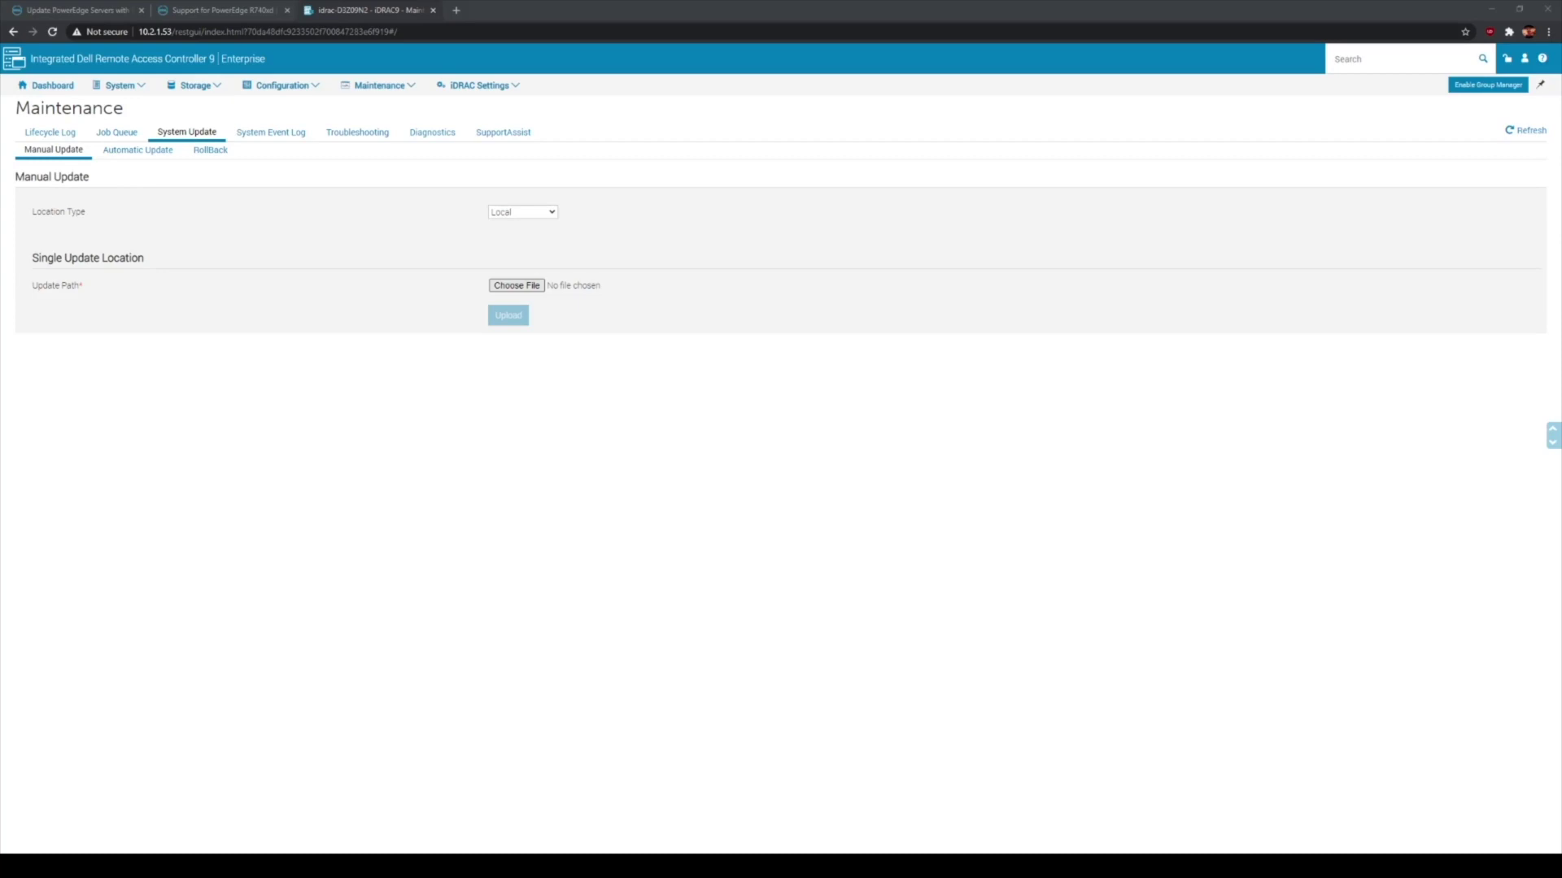
key(Return)
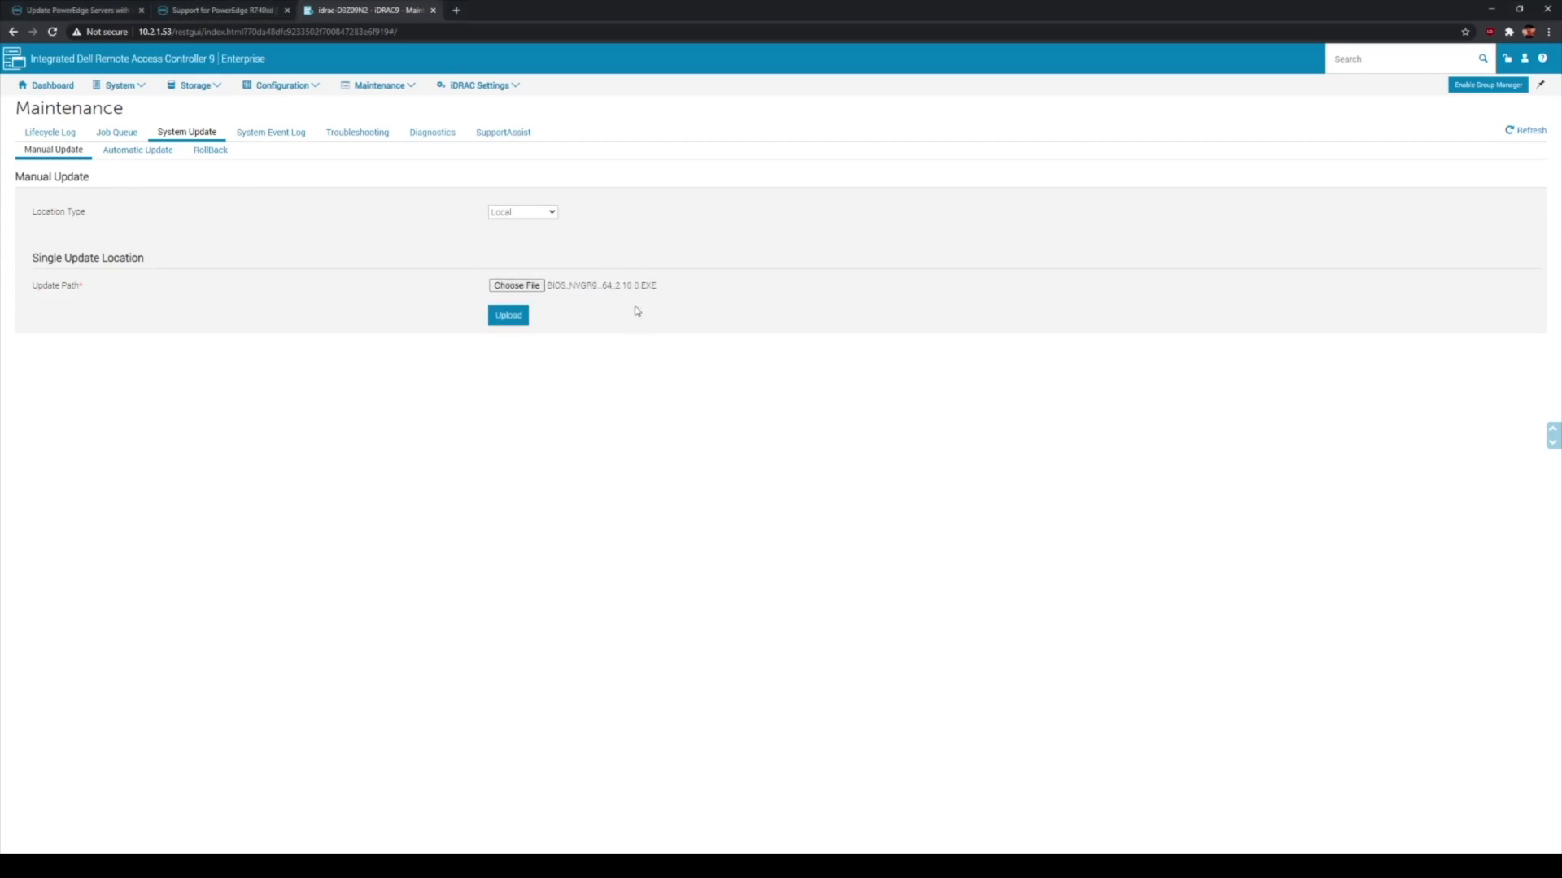
click(594, 290)
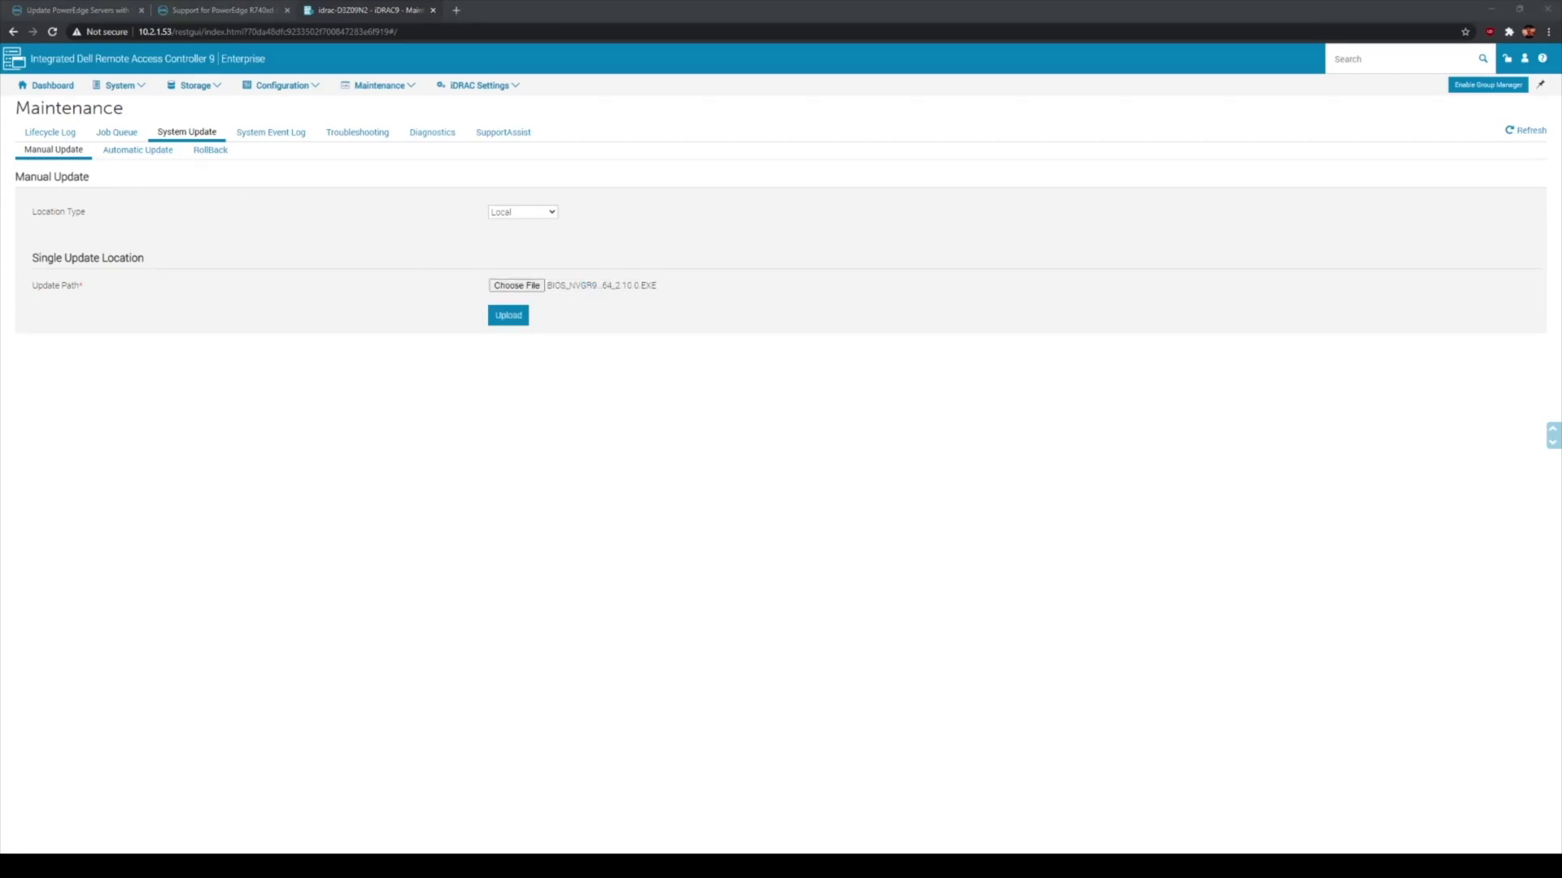
key(Escape)
click(580, 290)
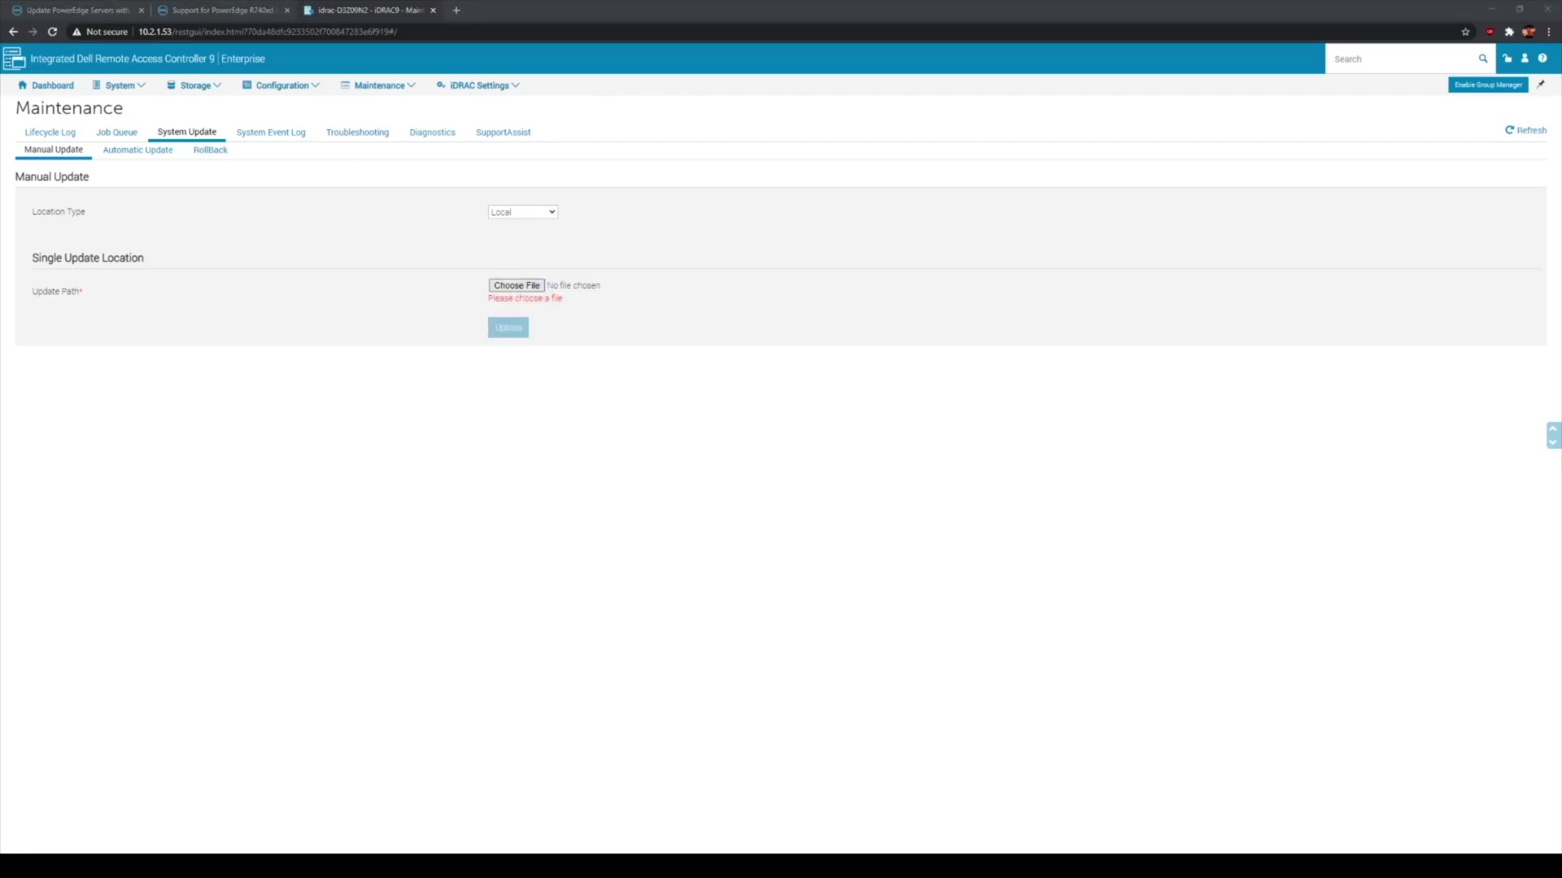
key(Return)
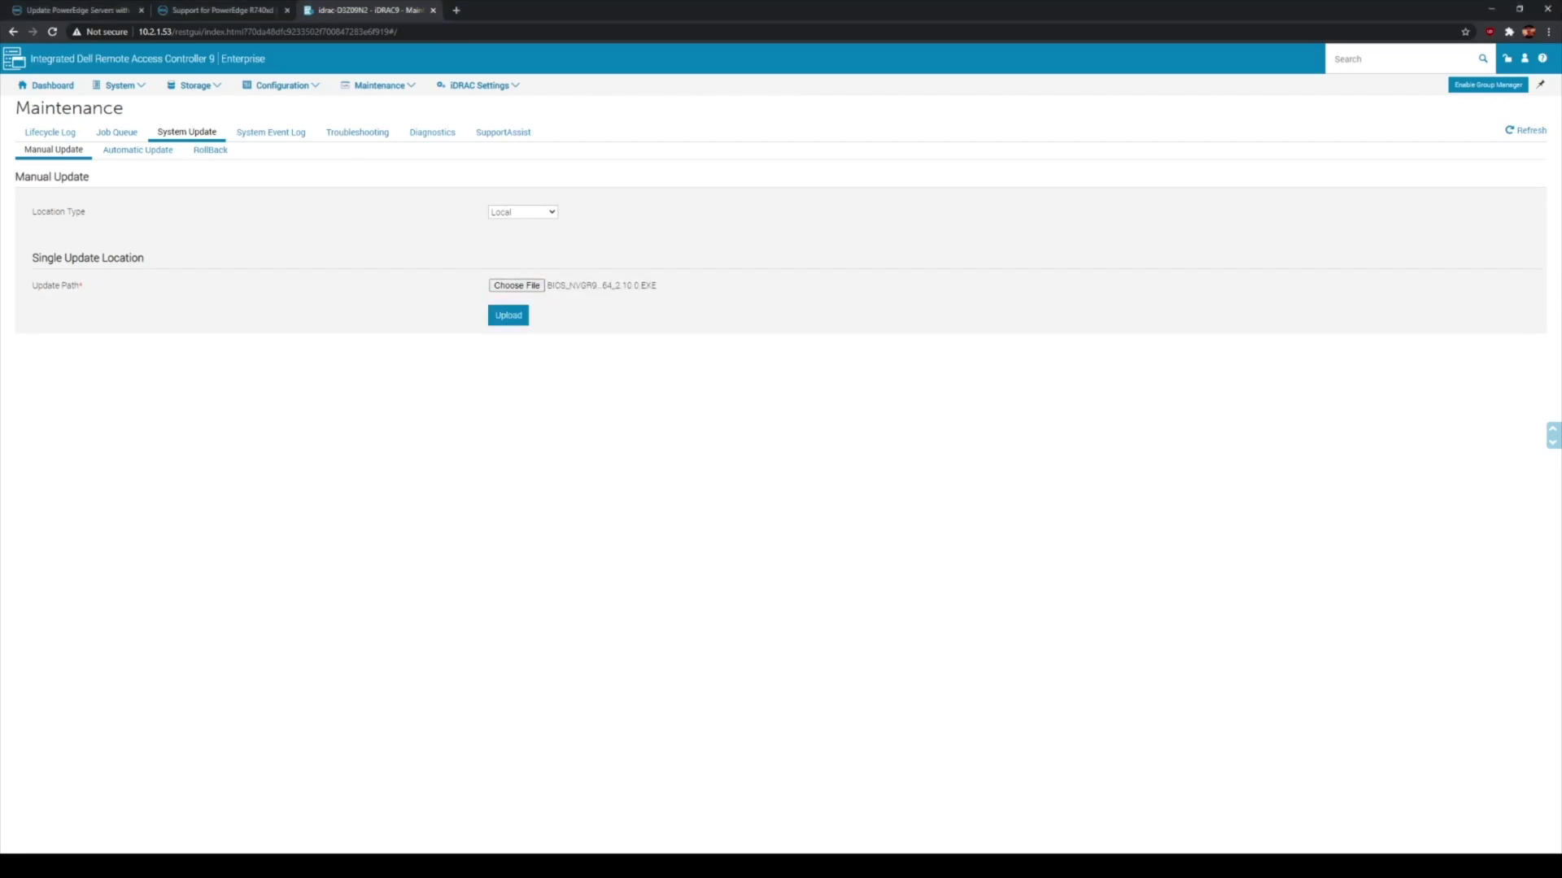
Upload the BIOS package, compare current 2.8.2 with 2.10.0, and tick it for installation
click(492, 317)
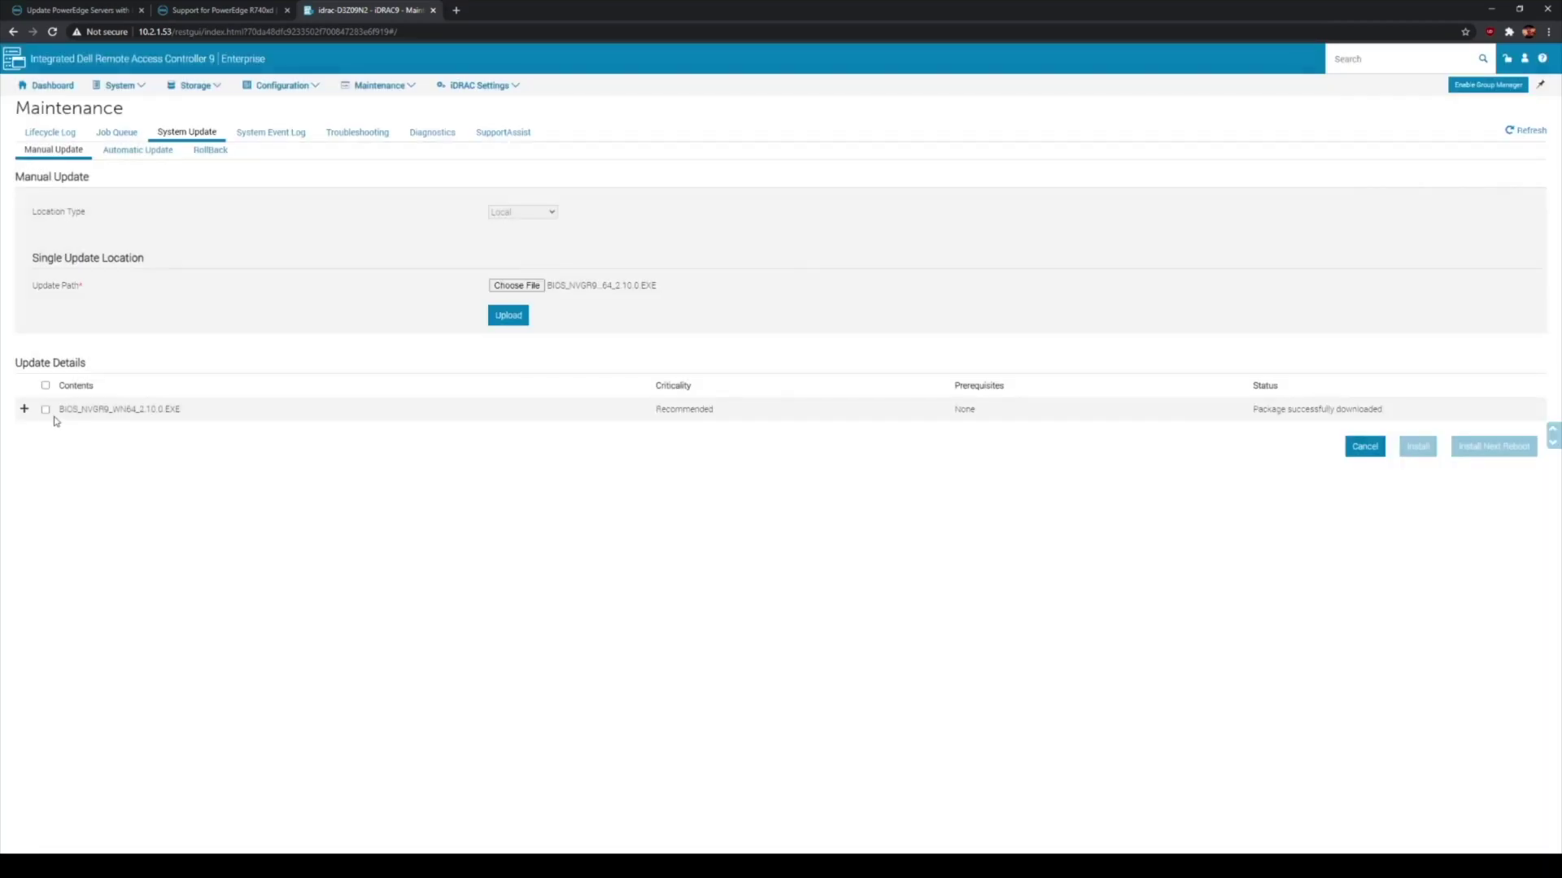
click(24, 409)
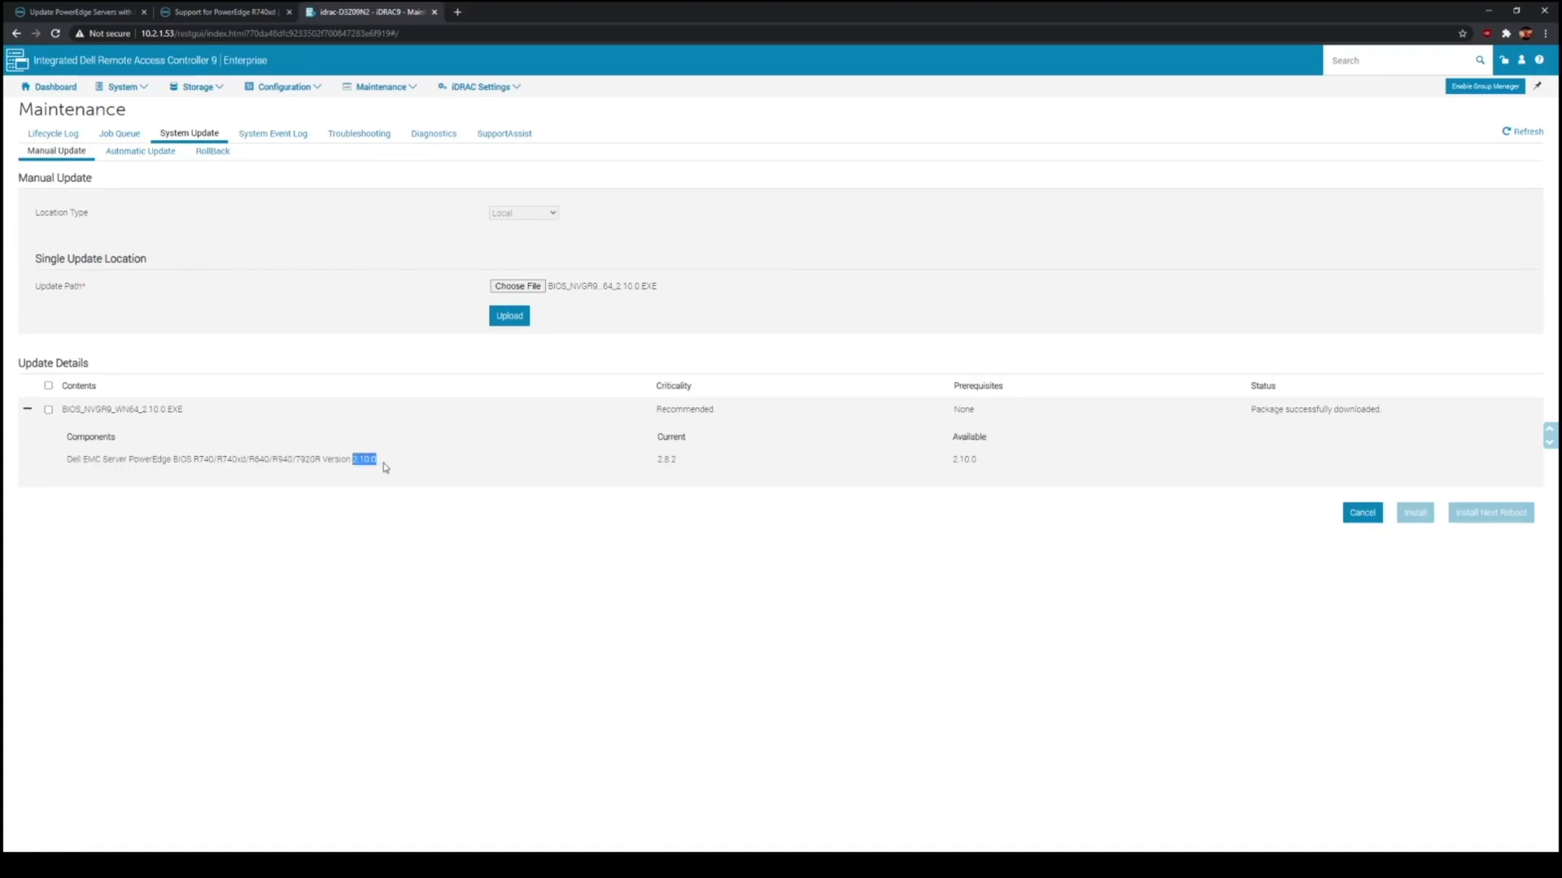
drag(678, 460, 634, 486)
click(673, 472)
click(48, 410)
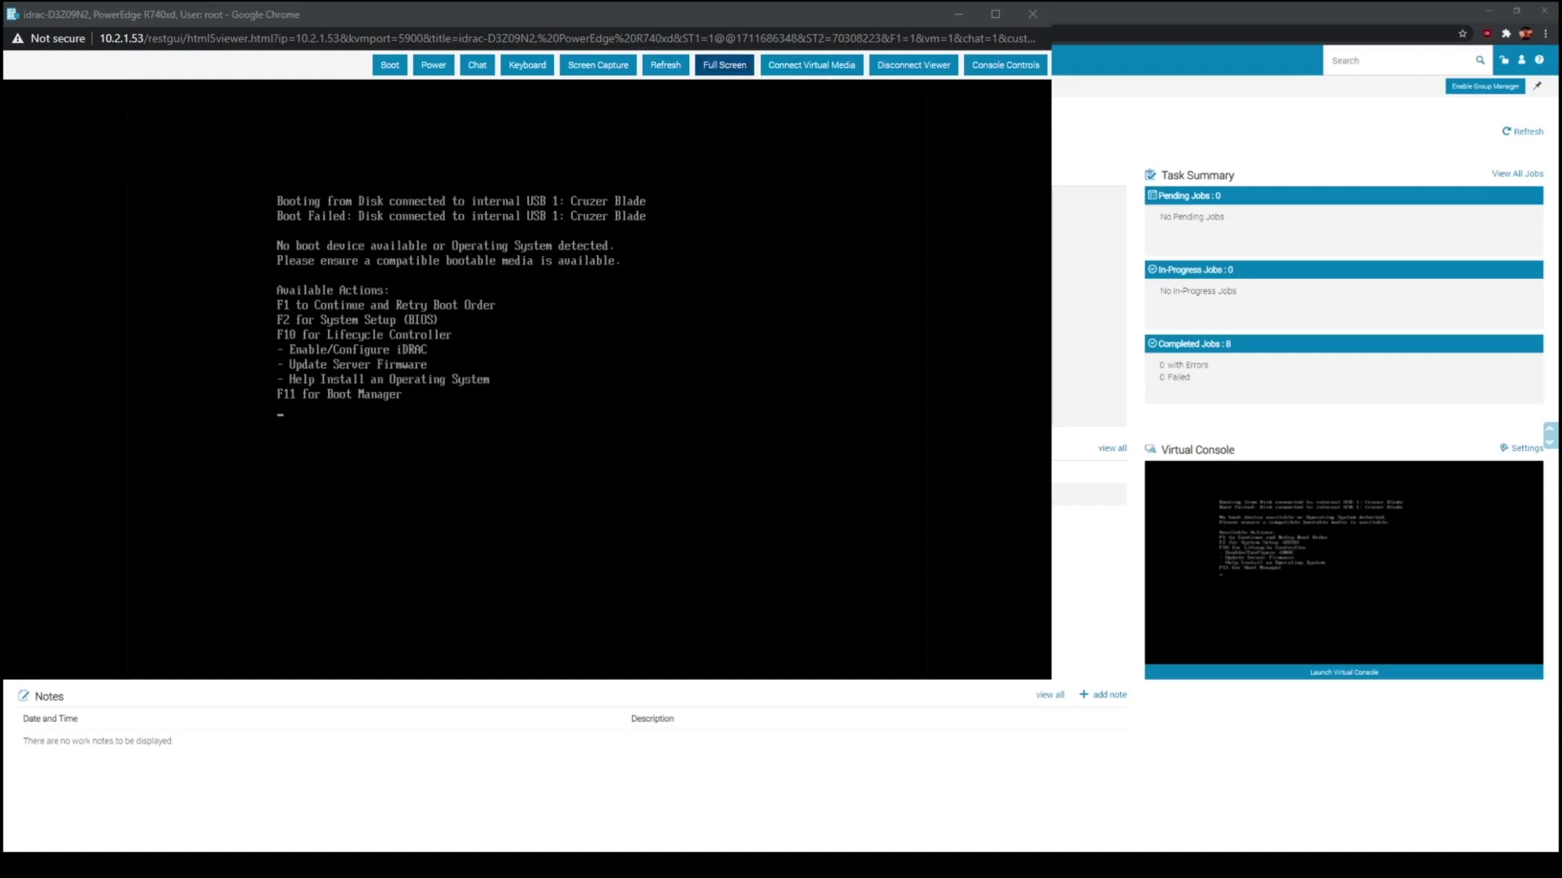
Map the VMware-VMvisor-Installer-7.0U1c-17325551 x86_64.iso as the virtual CD/DVD drive
click(811, 65)
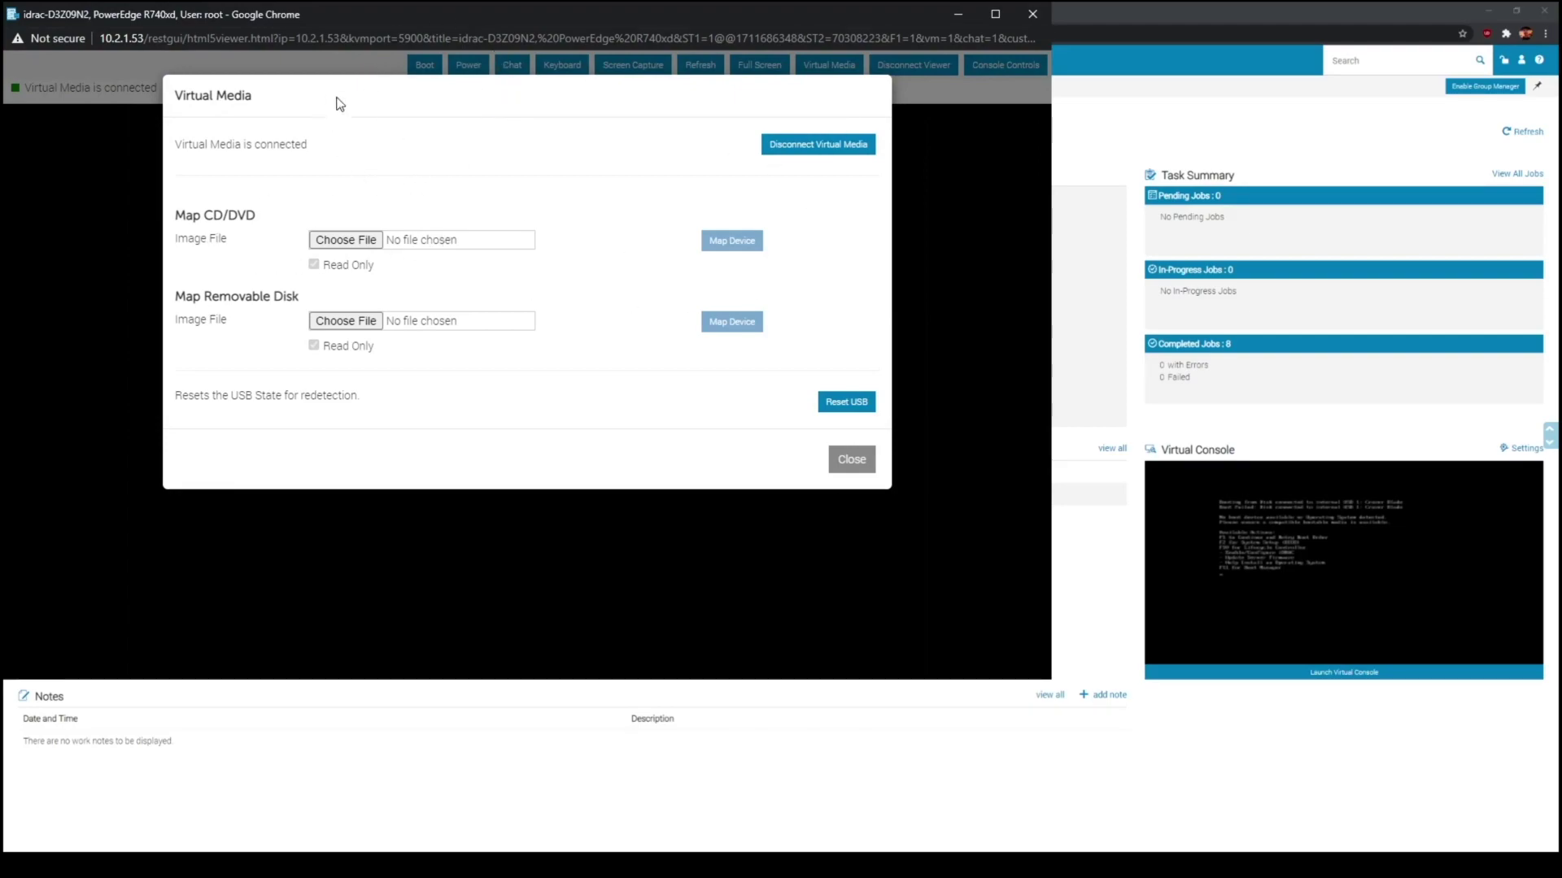
drag(332, 101, 365, 138)
click(460, 160)
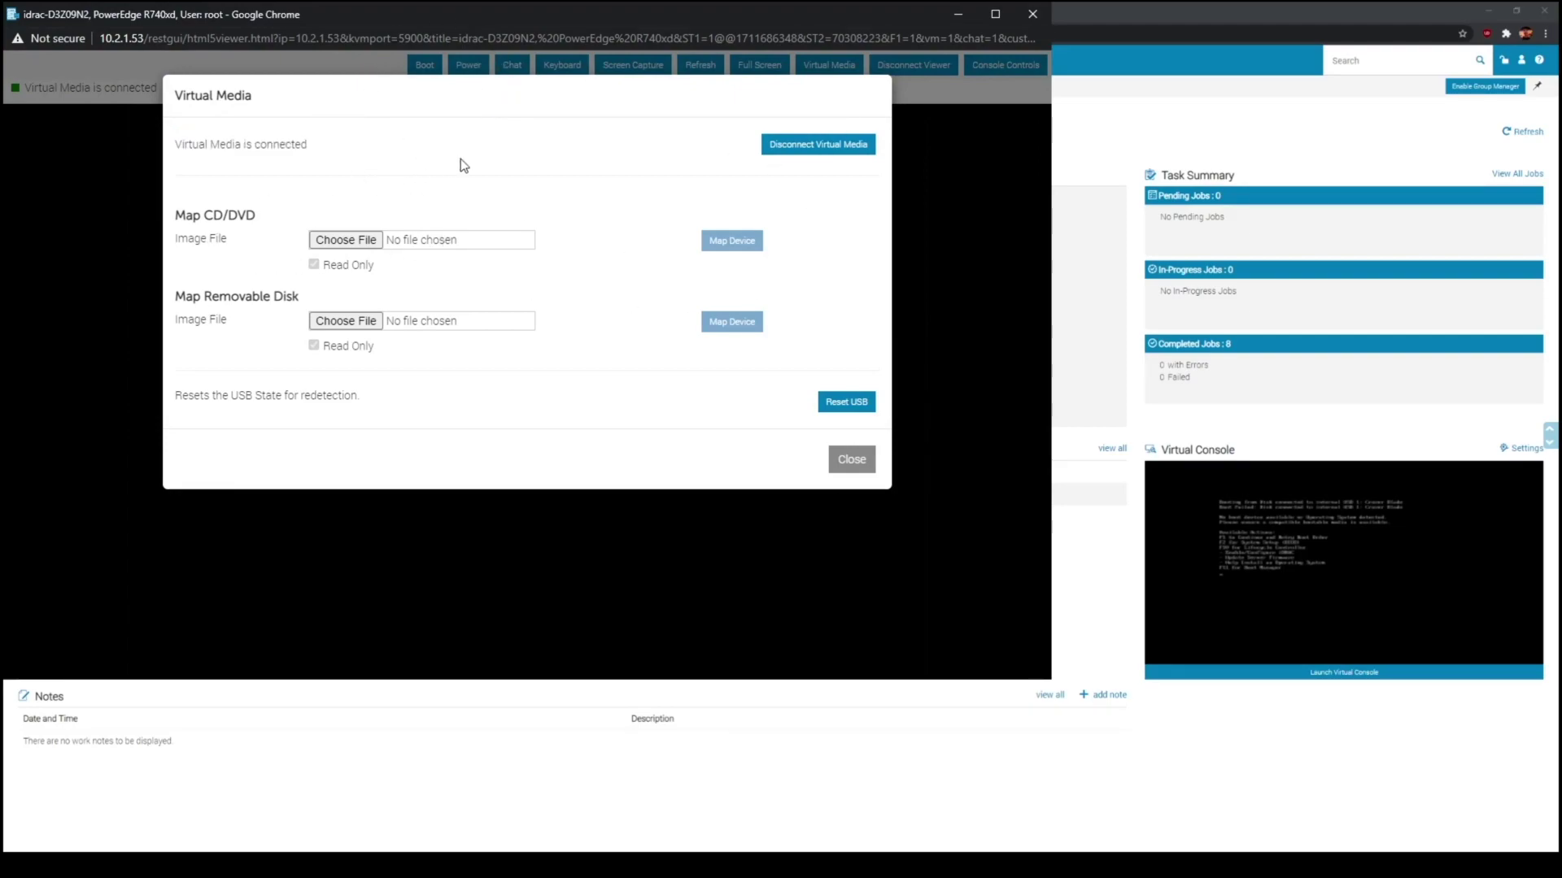
click(332, 241)
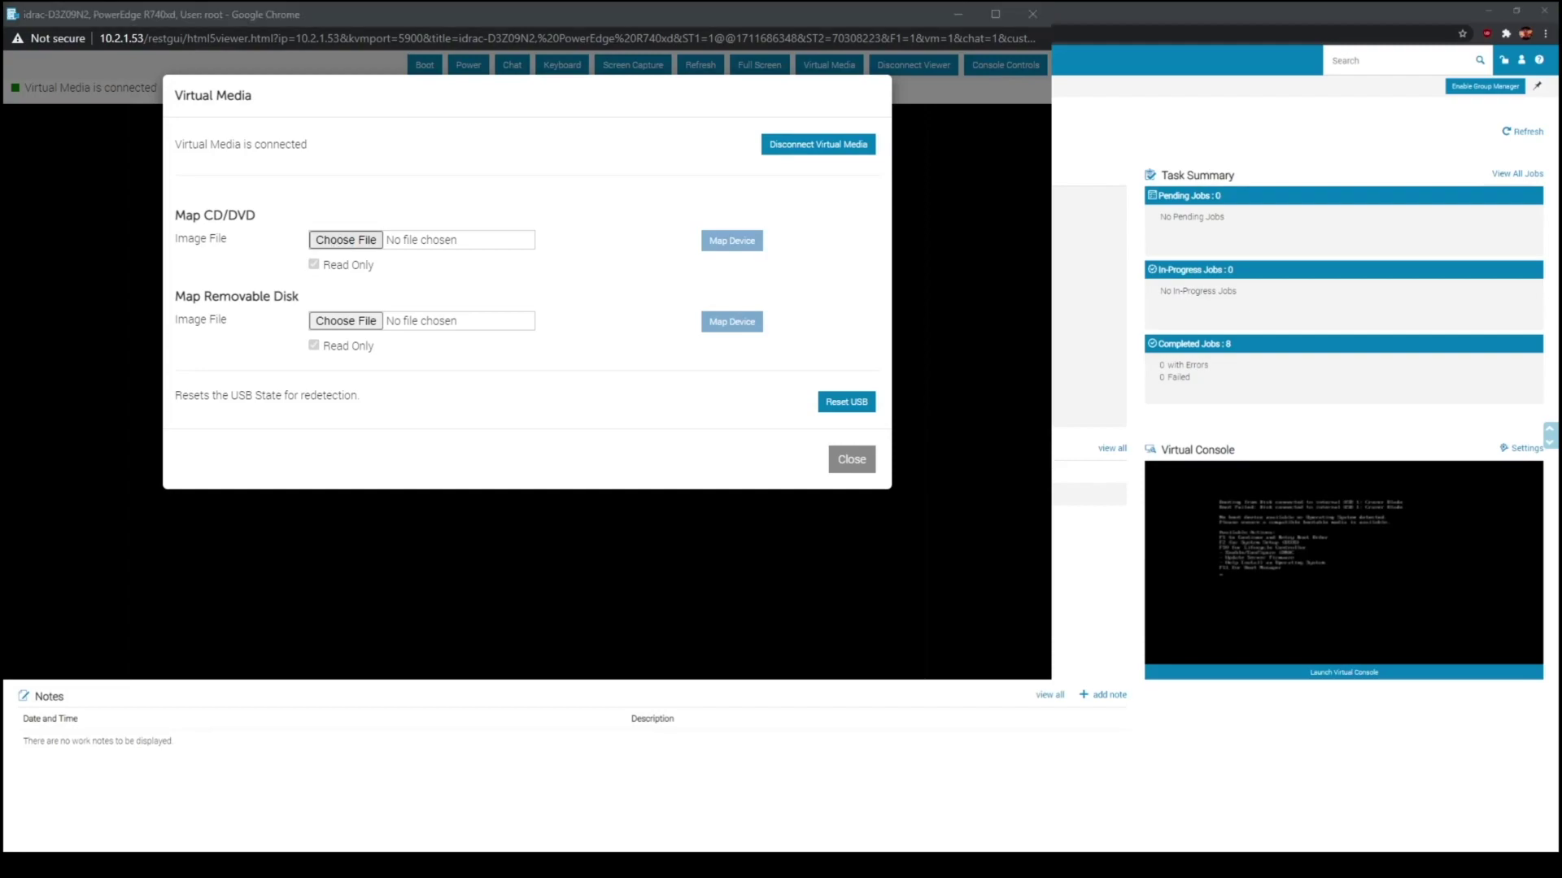
key(Return)
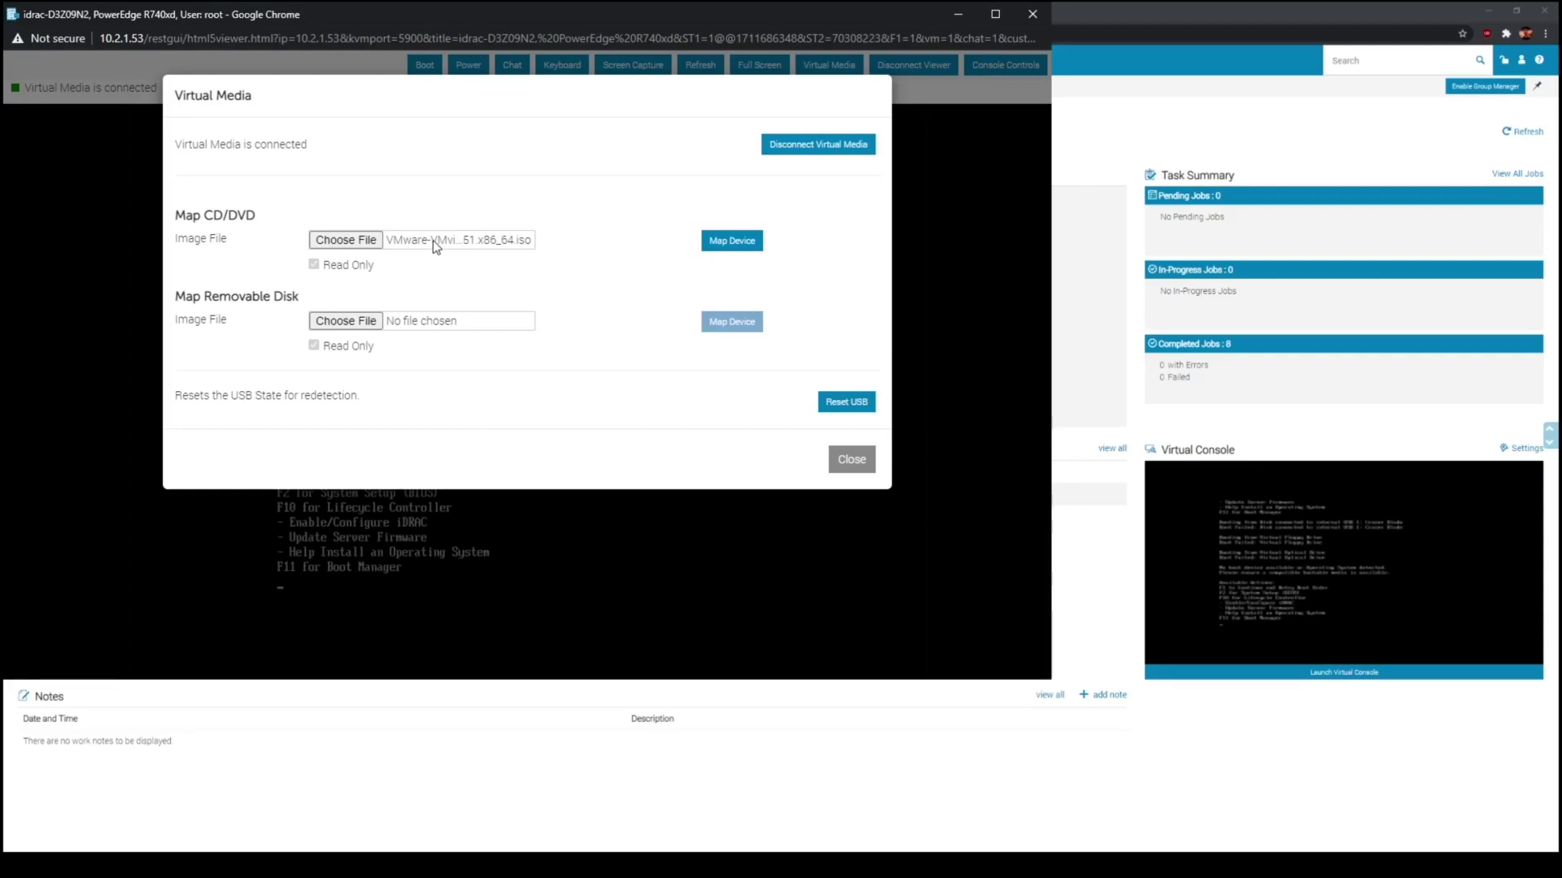
click(731, 241)
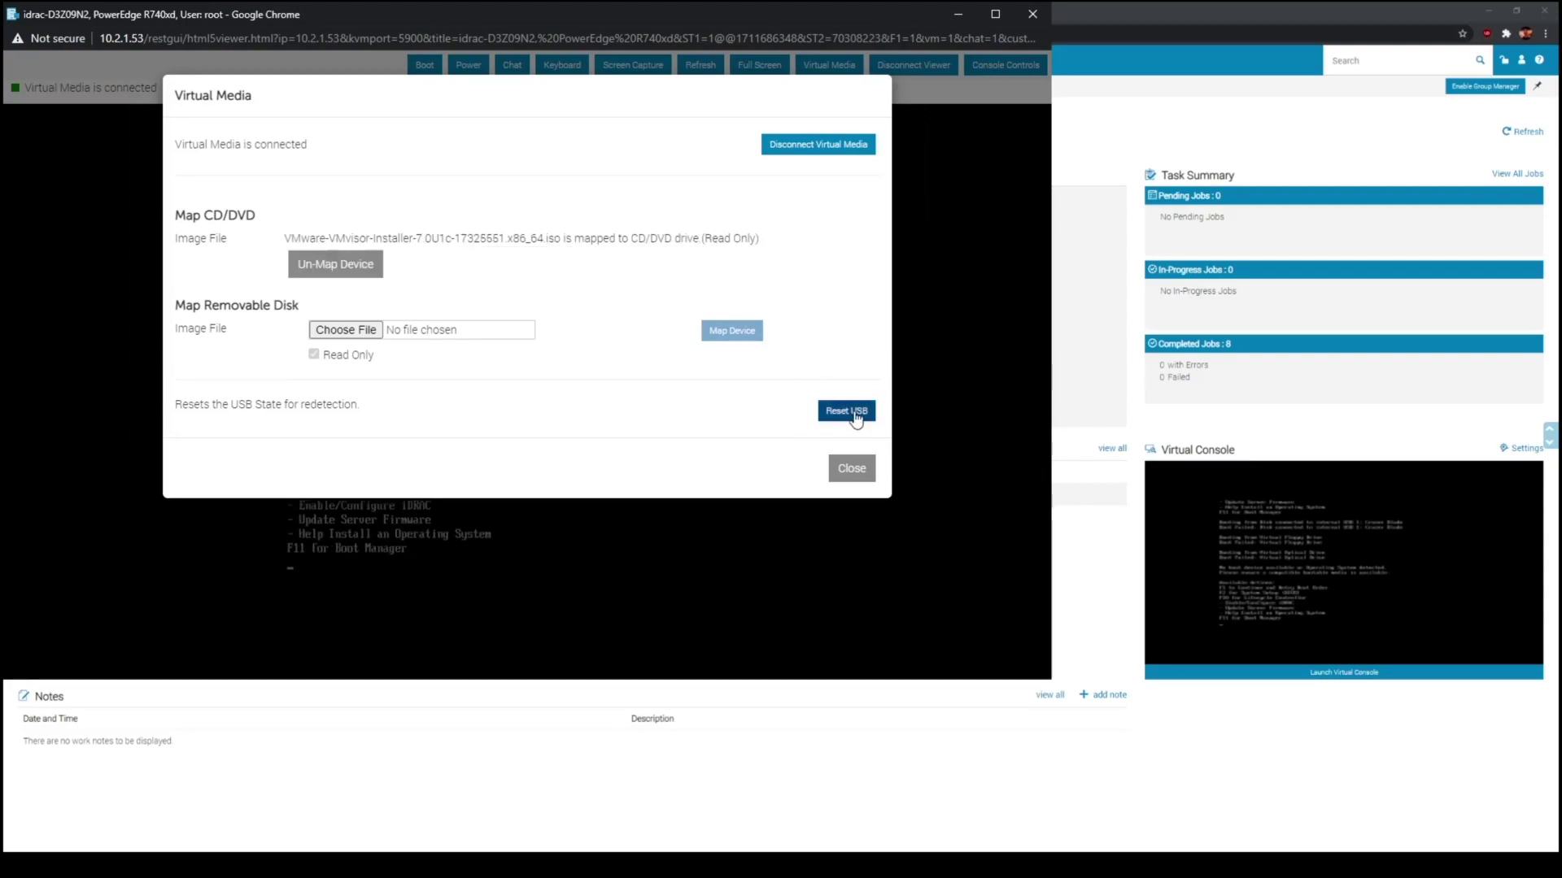
click(862, 476)
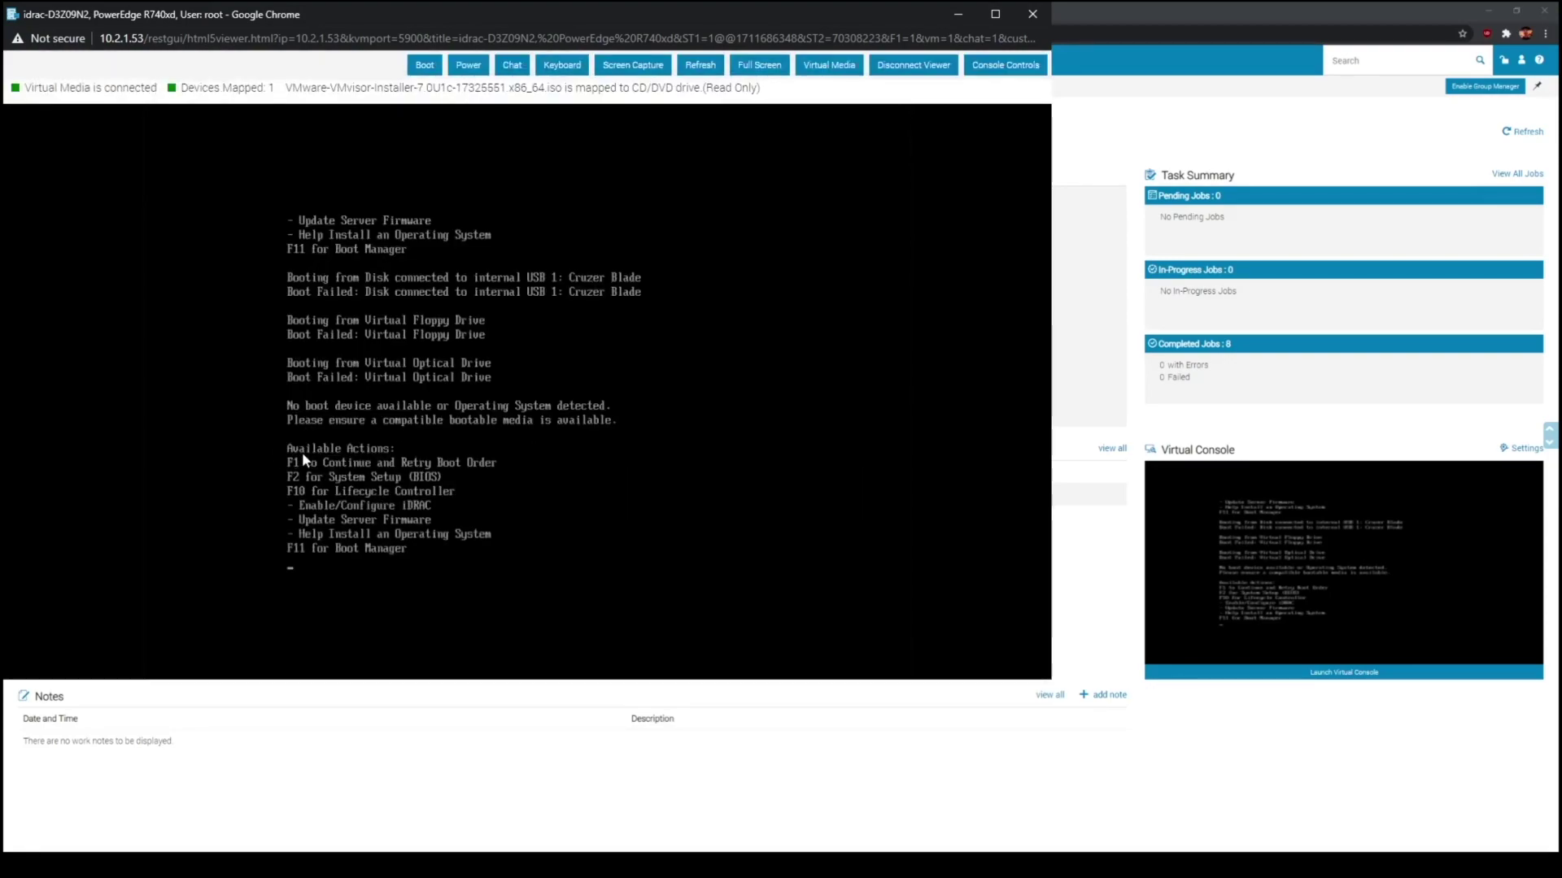
Boot the server from the Virtual Optical Drive through the one-shot UEFI boot menu
key(F1)
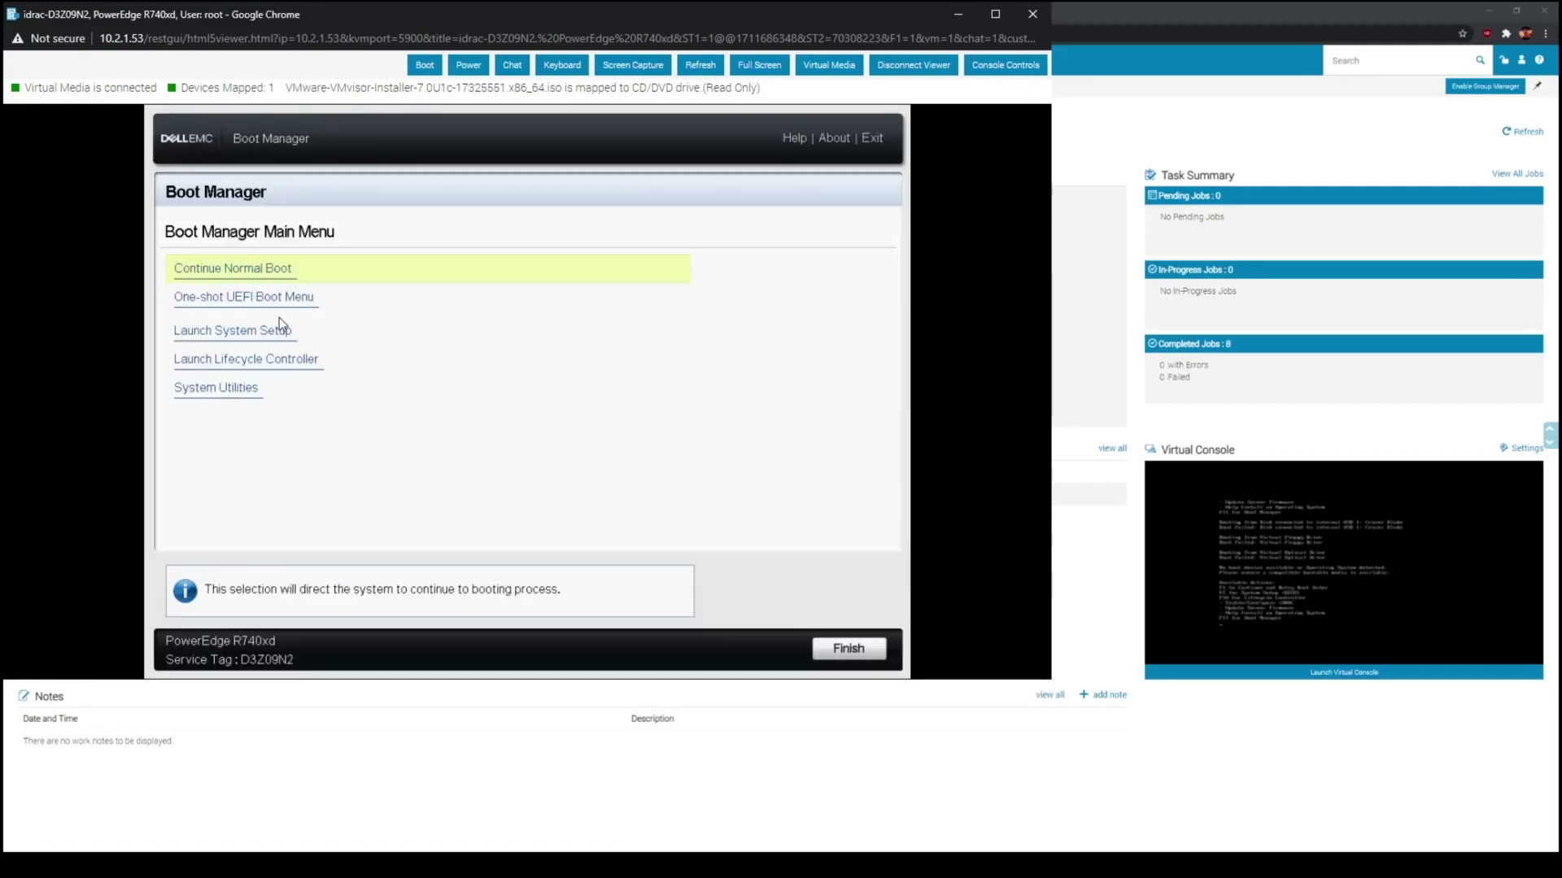
click(226, 297)
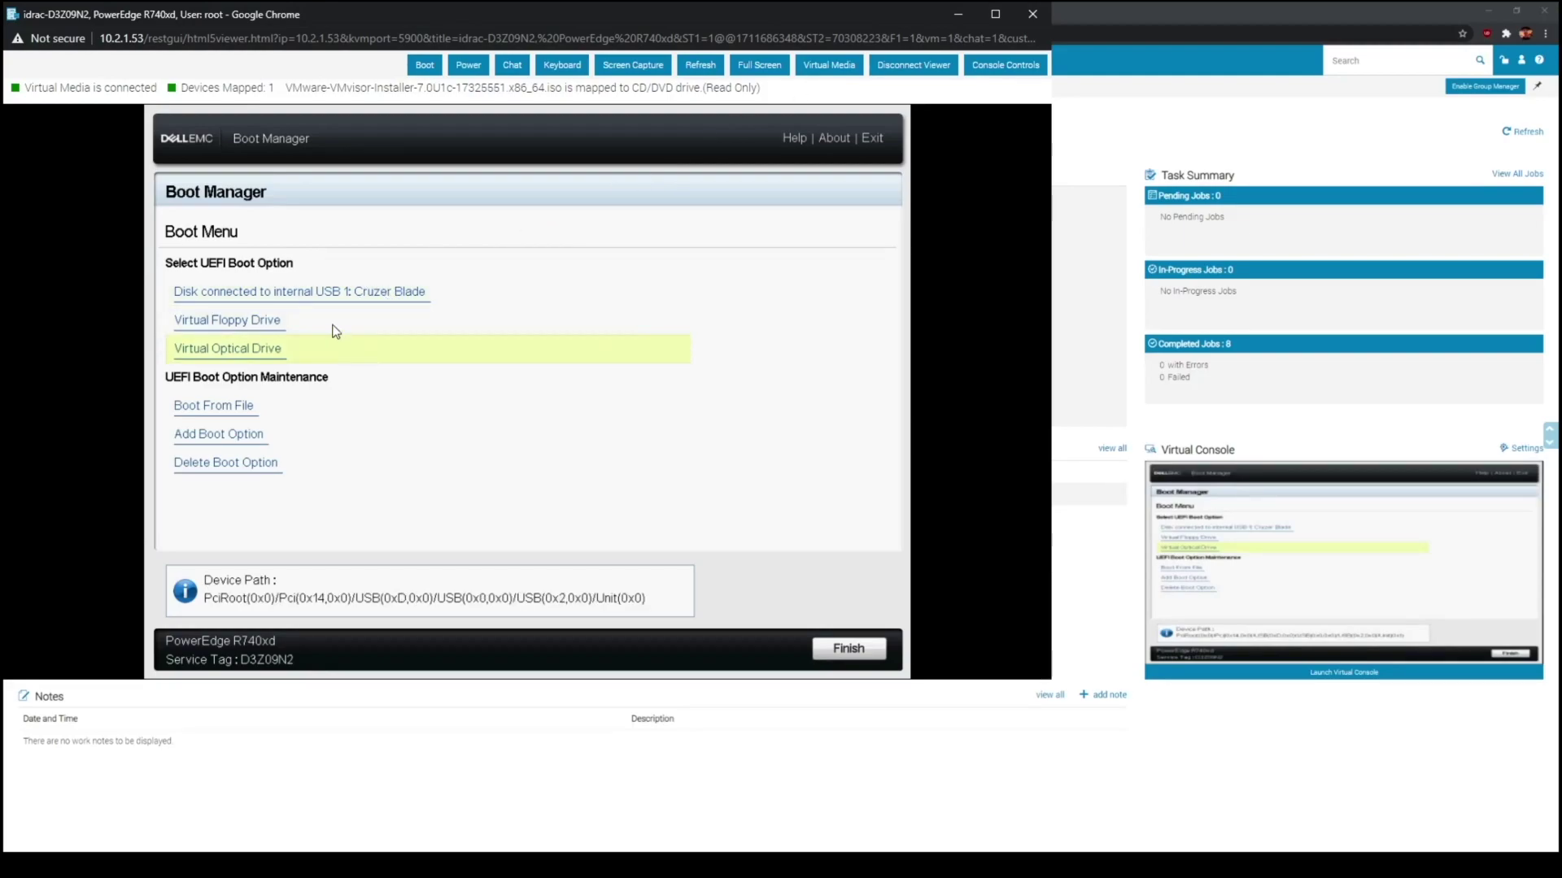
click(231, 349)
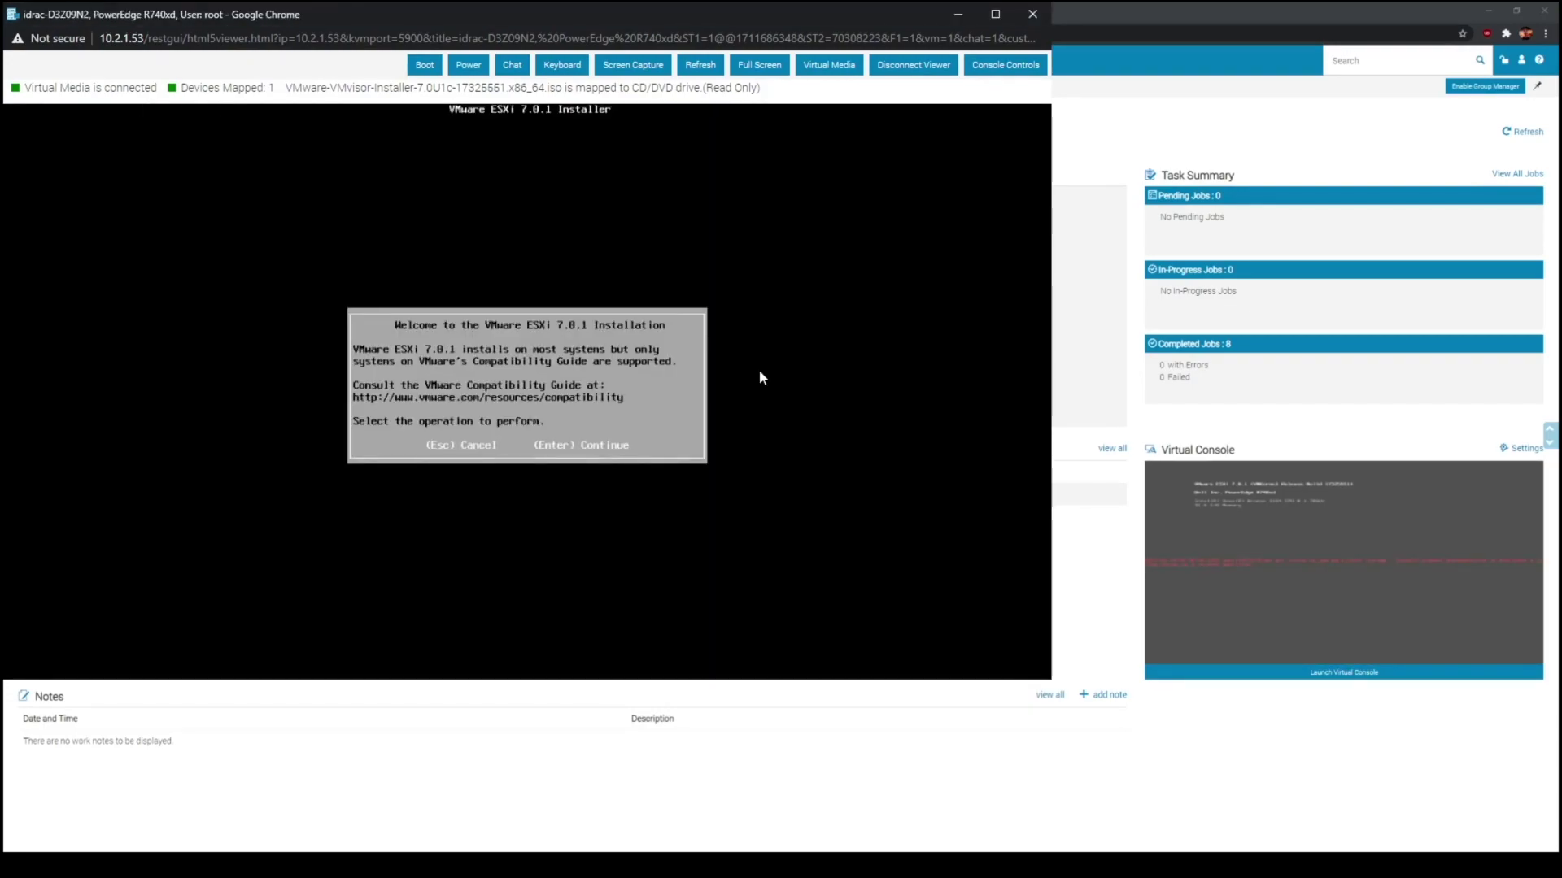
Accept the ESXi EULA and choose the SanDisk Cruzer Blade as the install disk
key(Return)
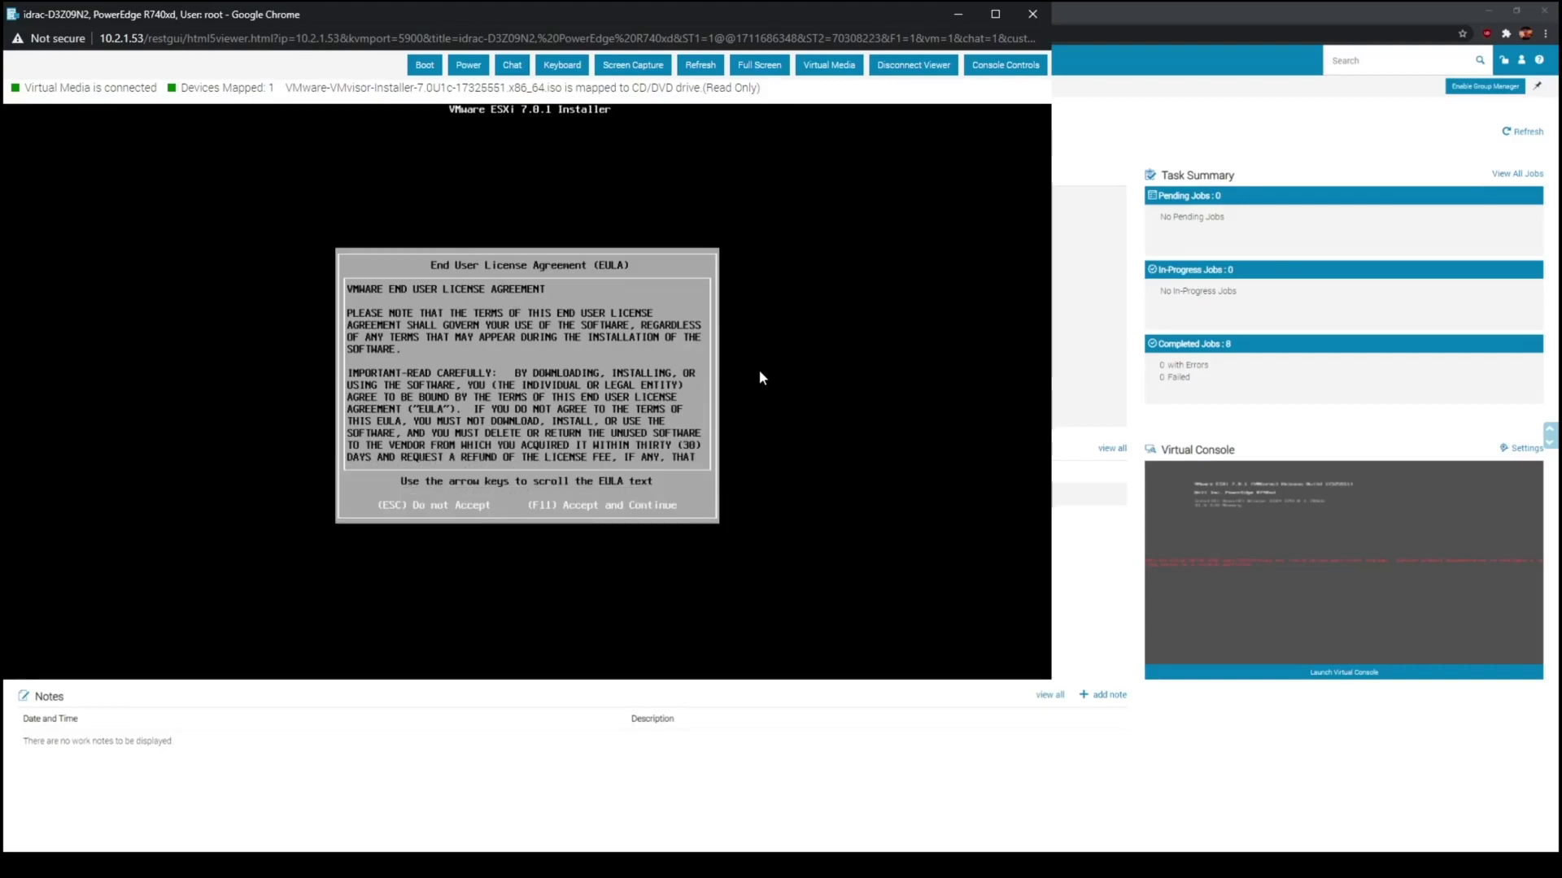
key(F11)
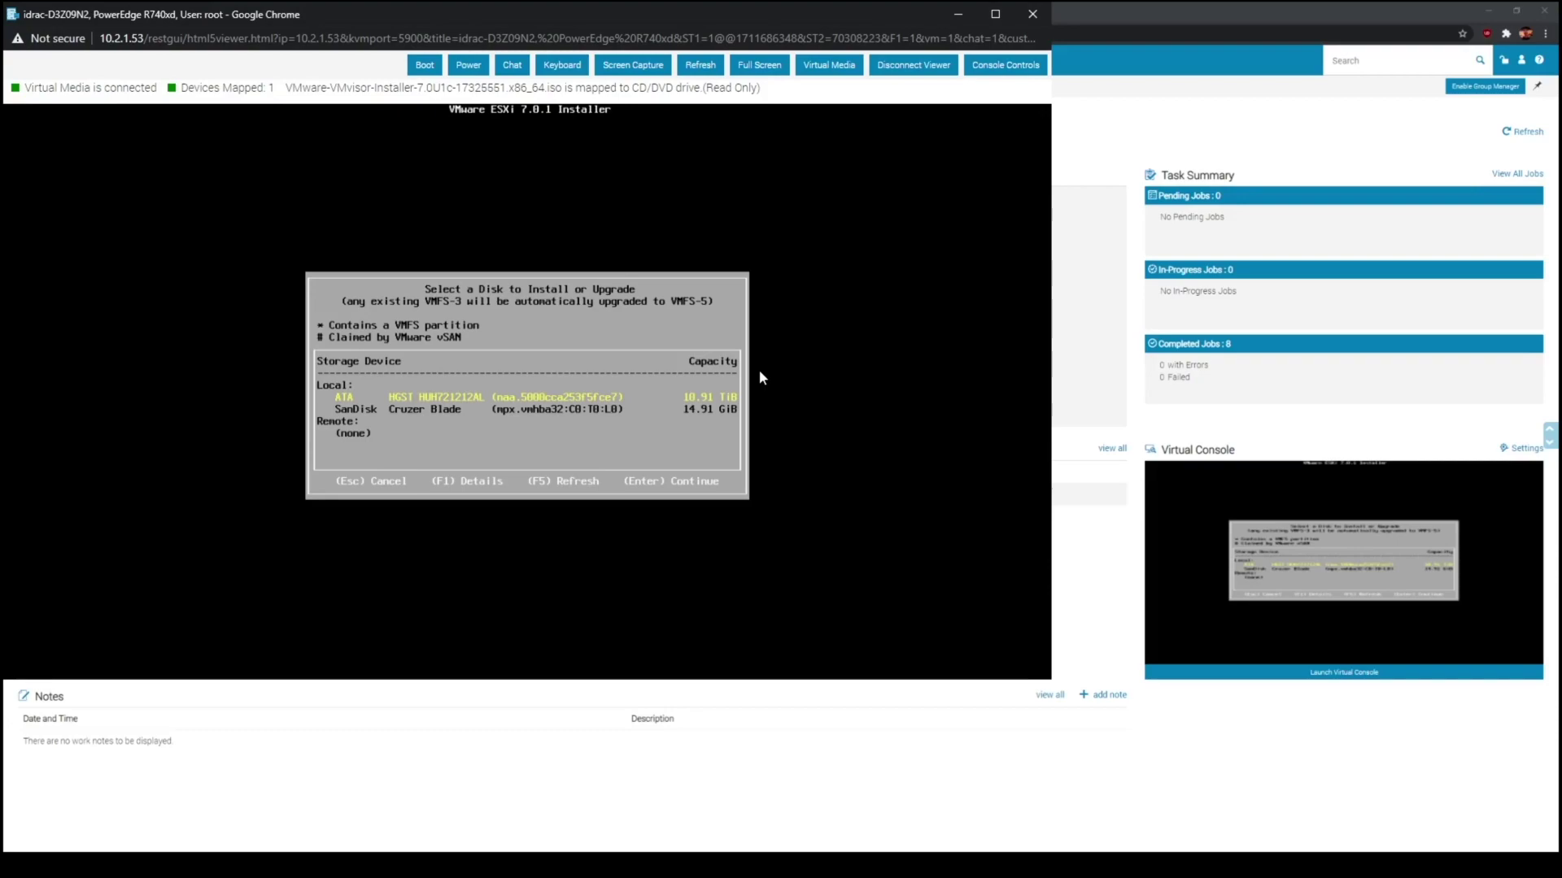
key(Down)
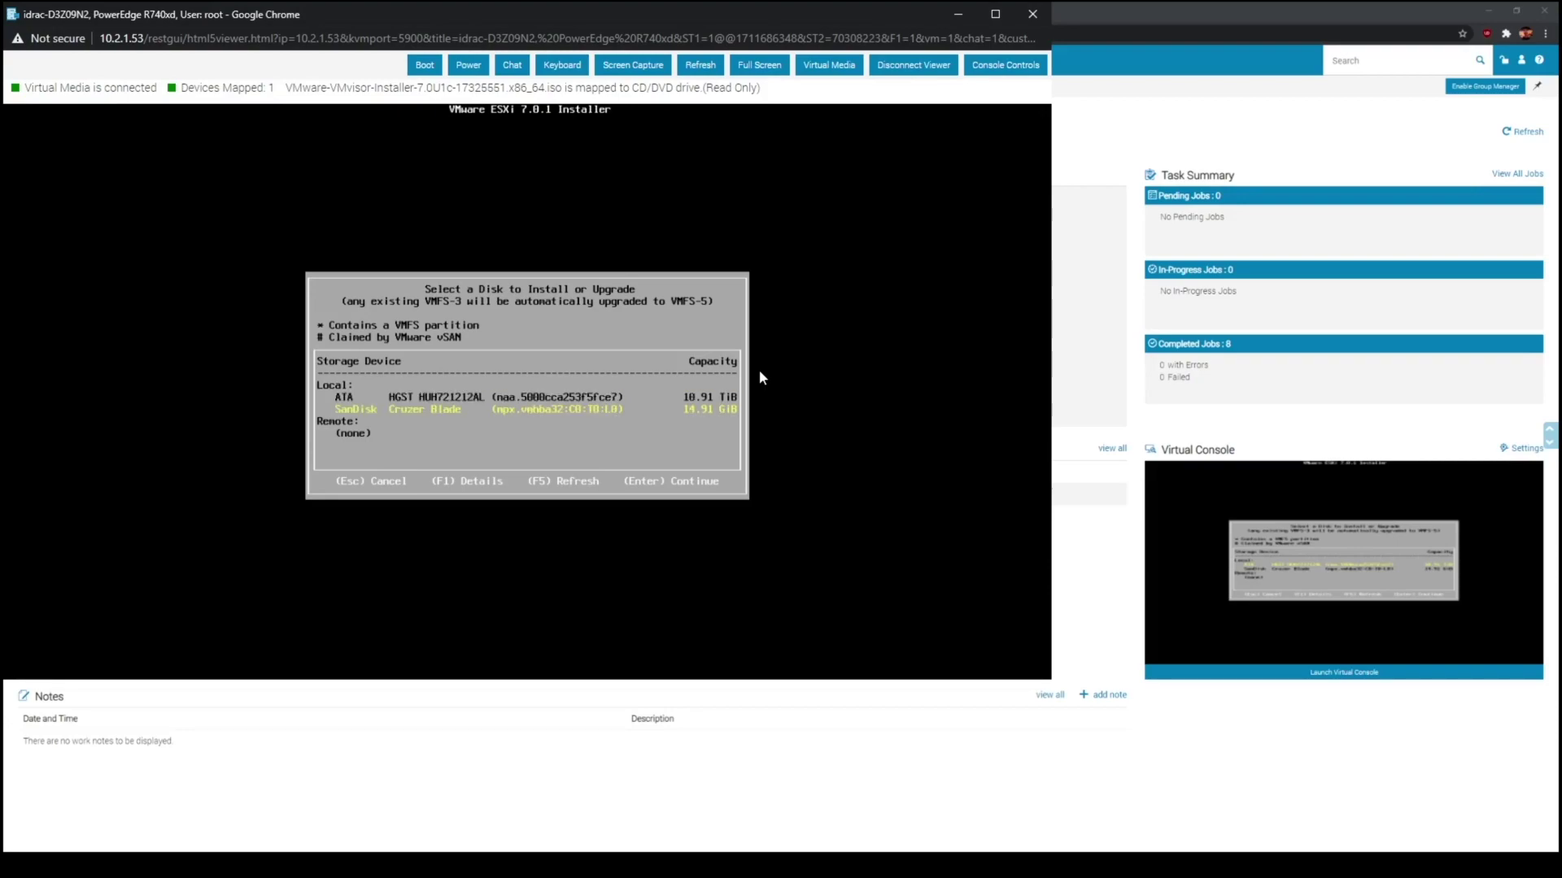
key(Up)
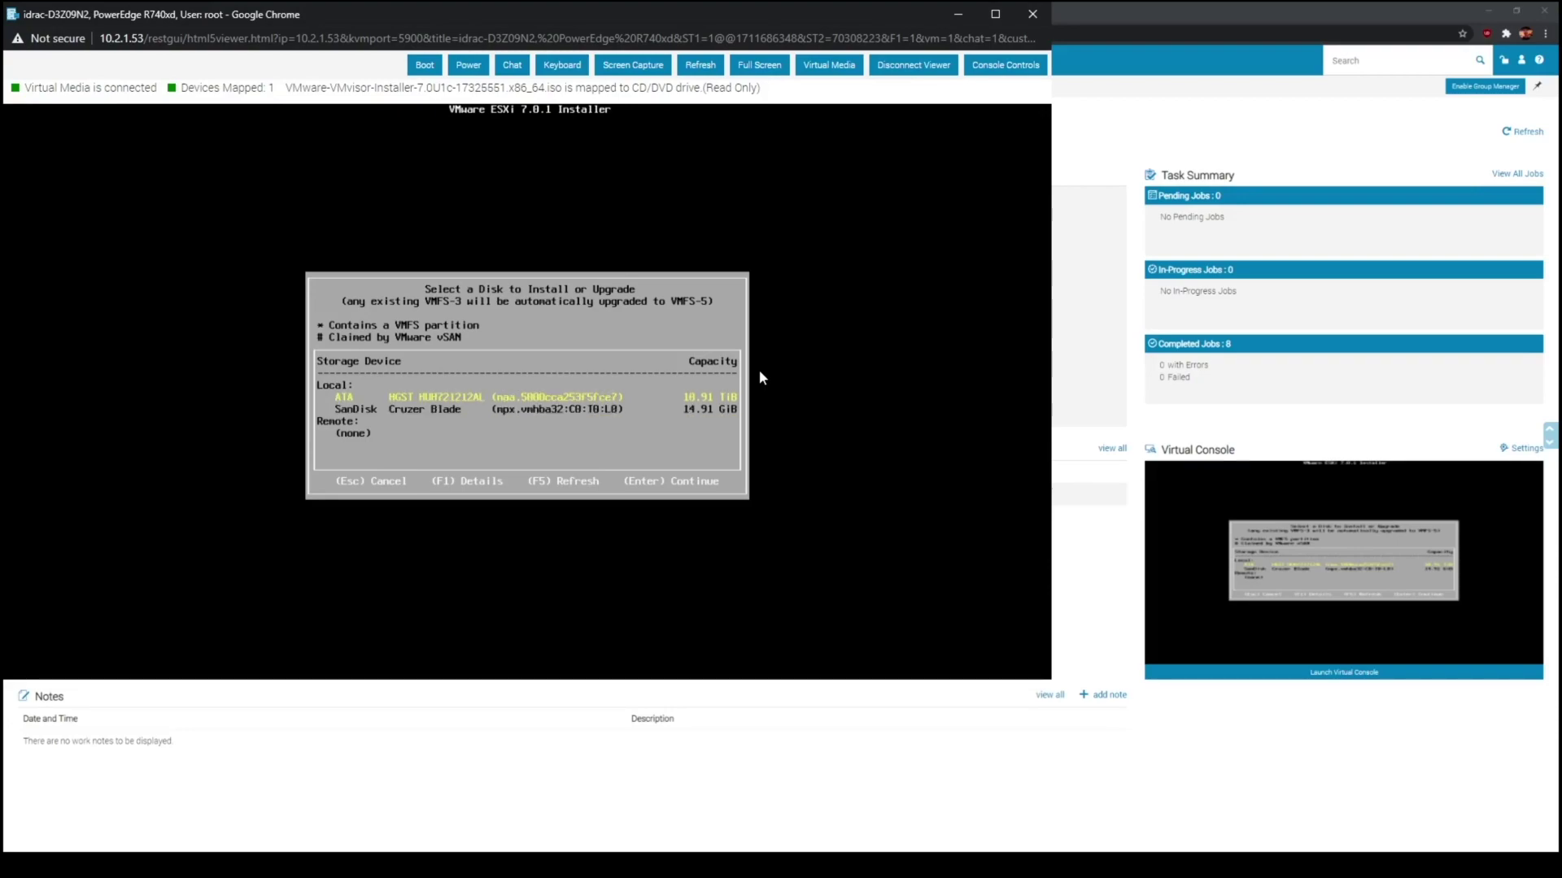
key(Down)
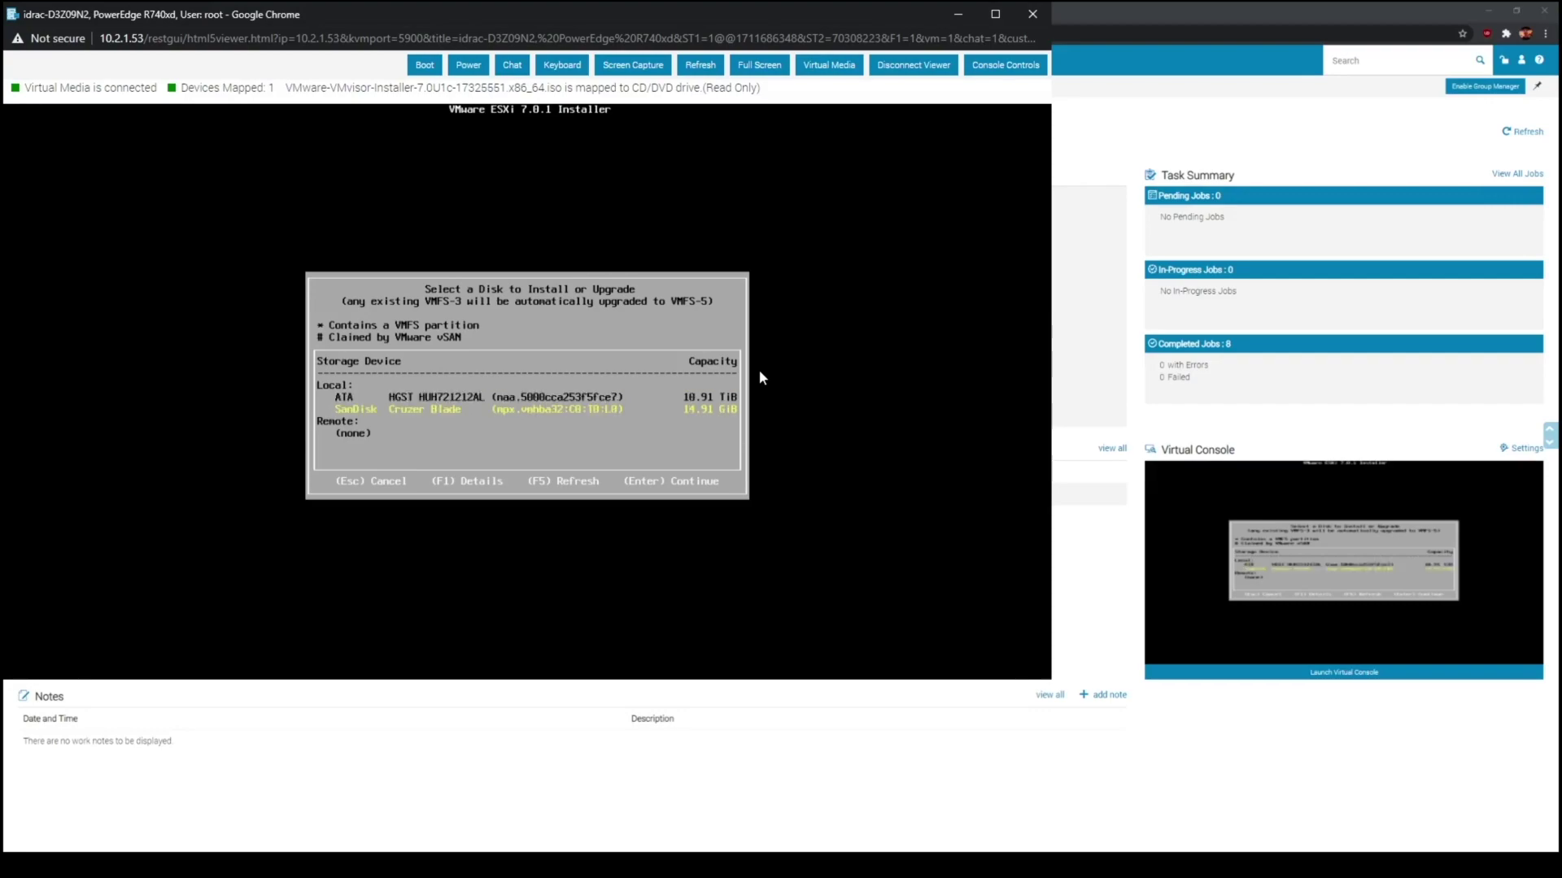
key(Return)
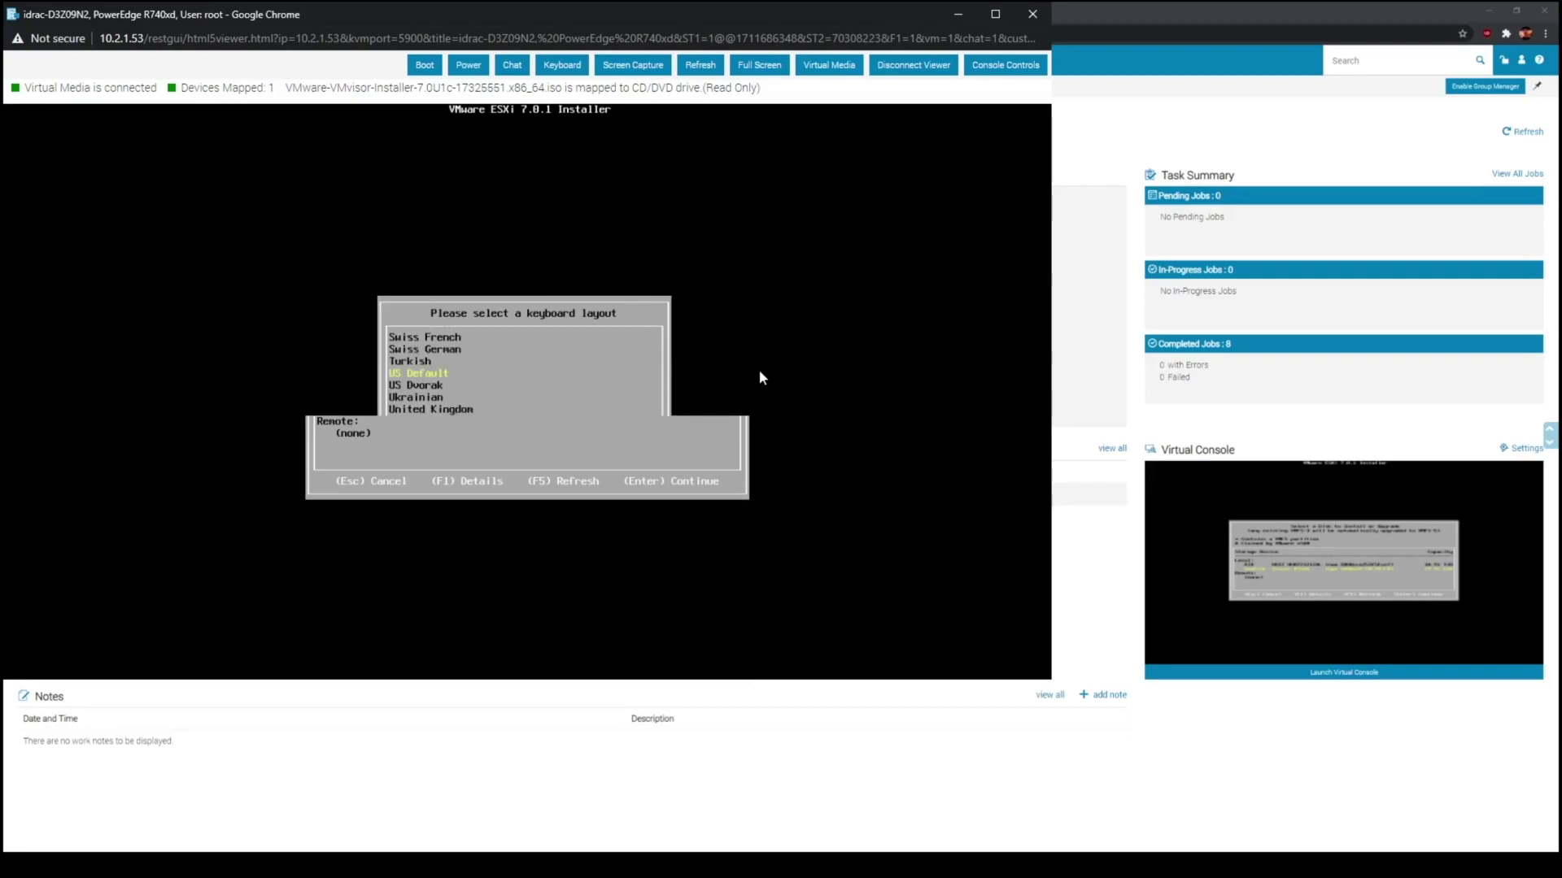
Keep the US Default keyboard layout and set the root password
key(Return)
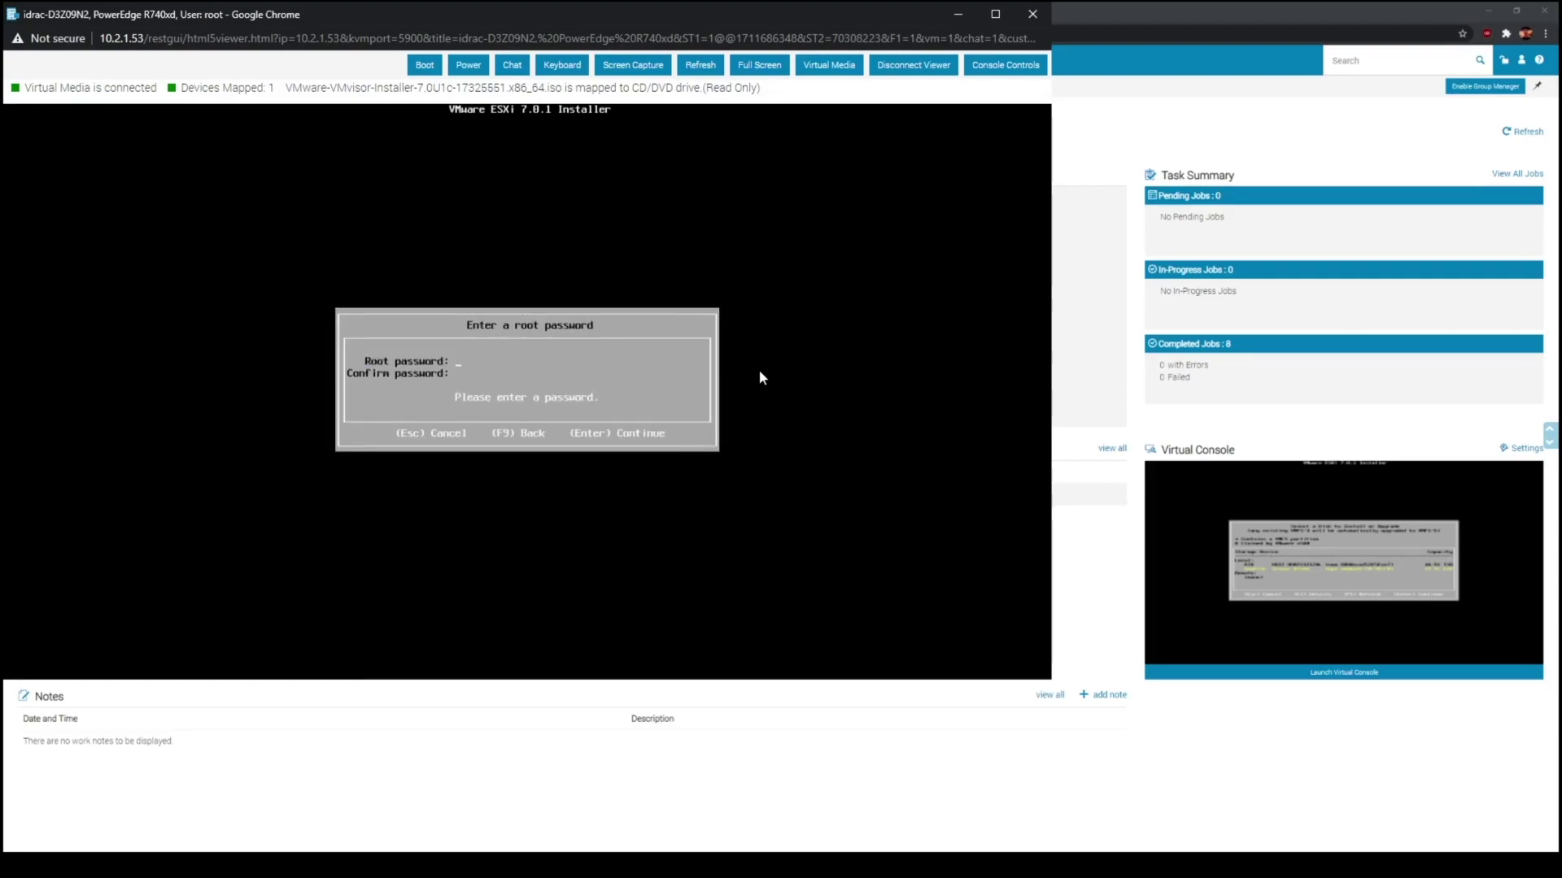
text(*******)
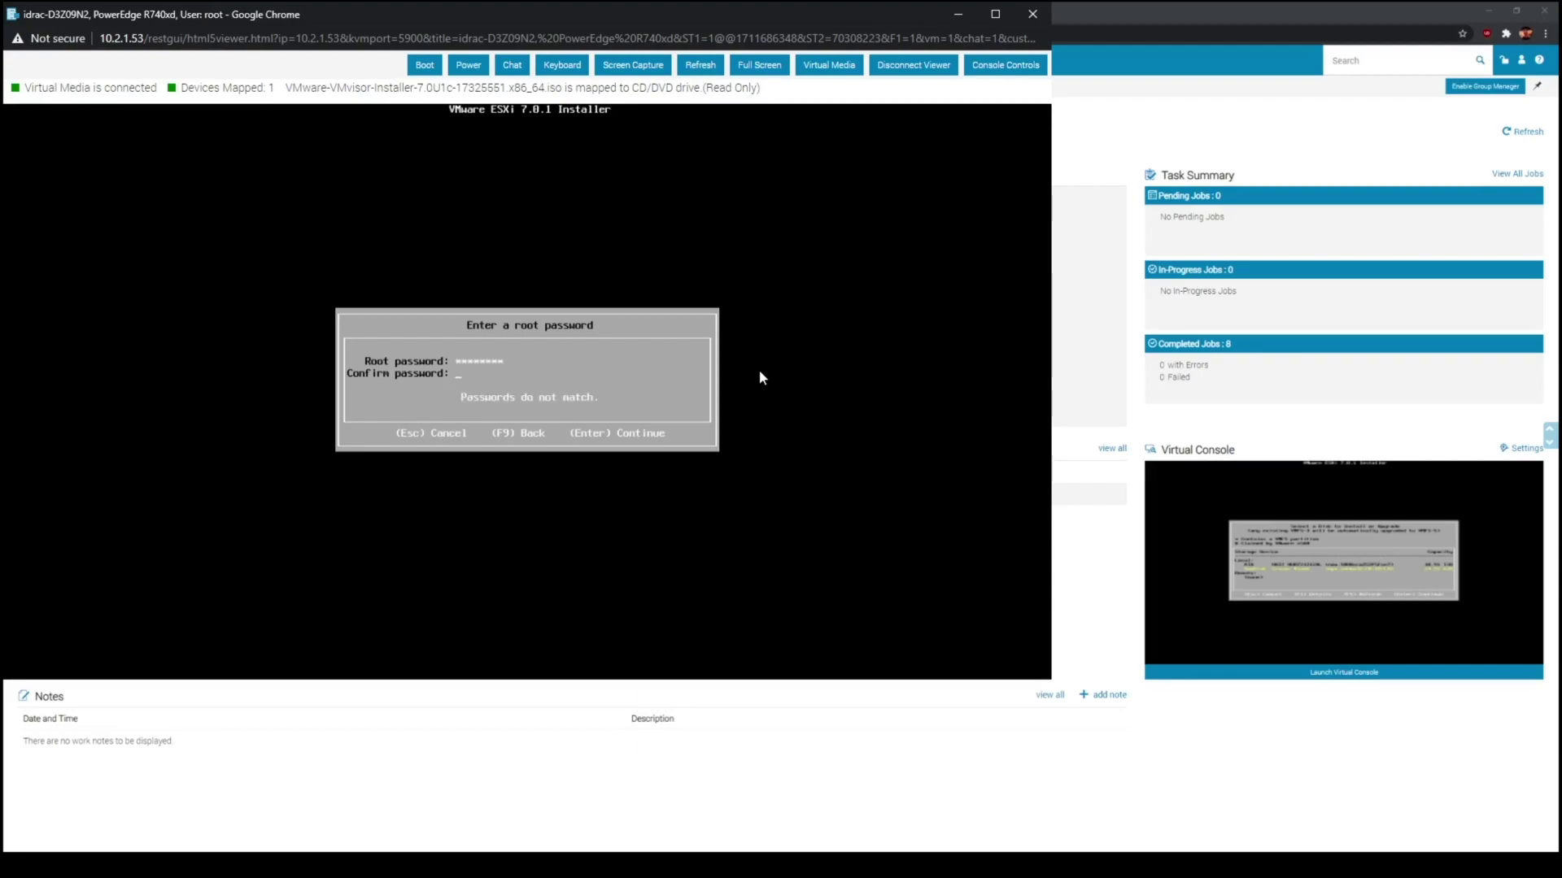
text(********)
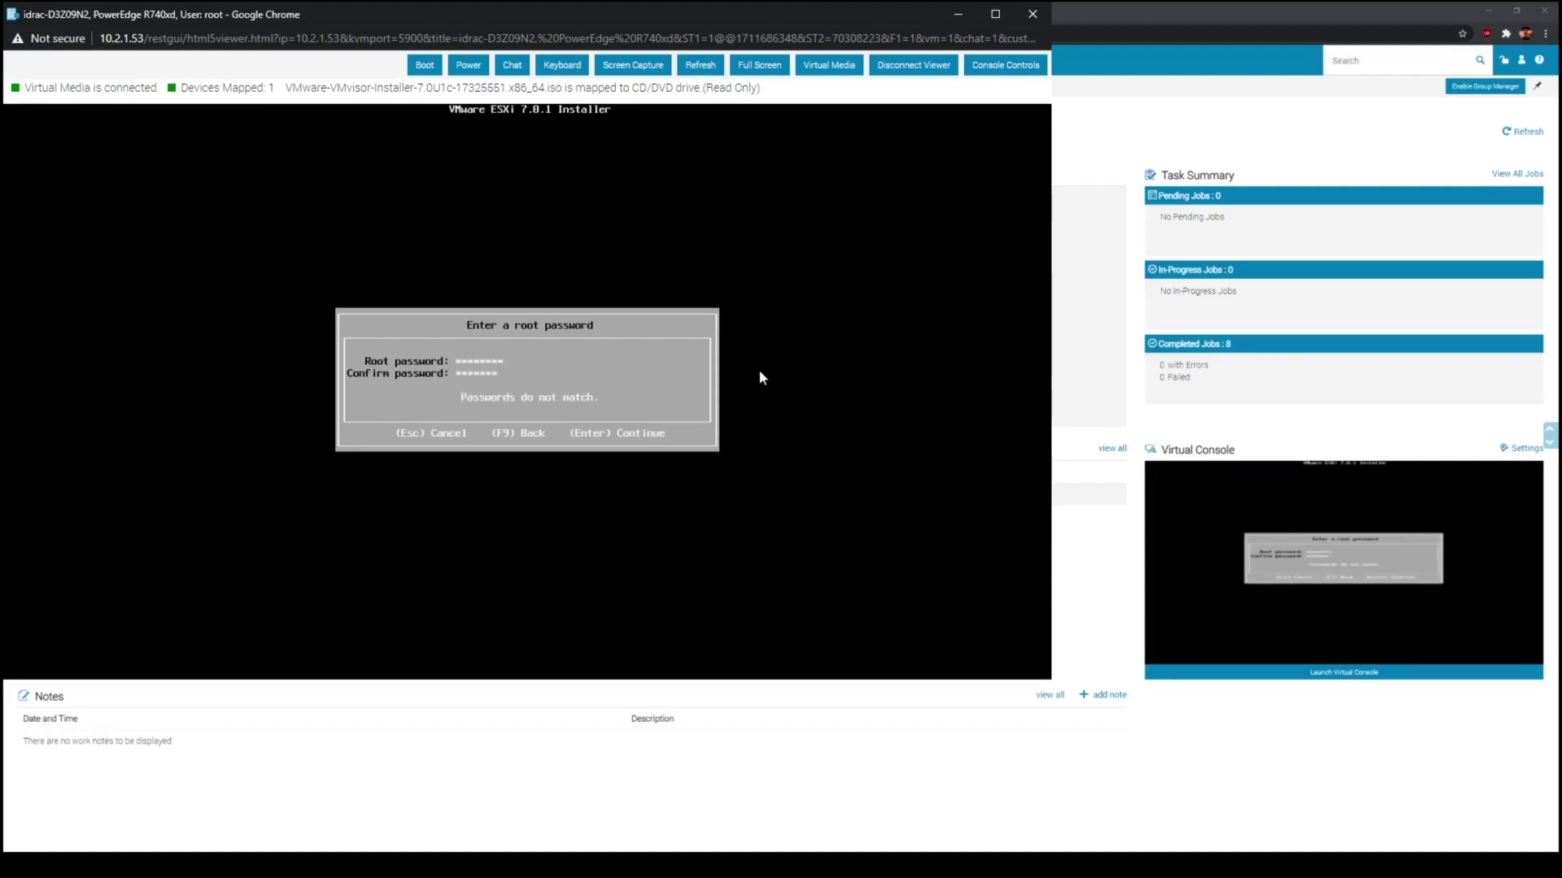
key(Return)
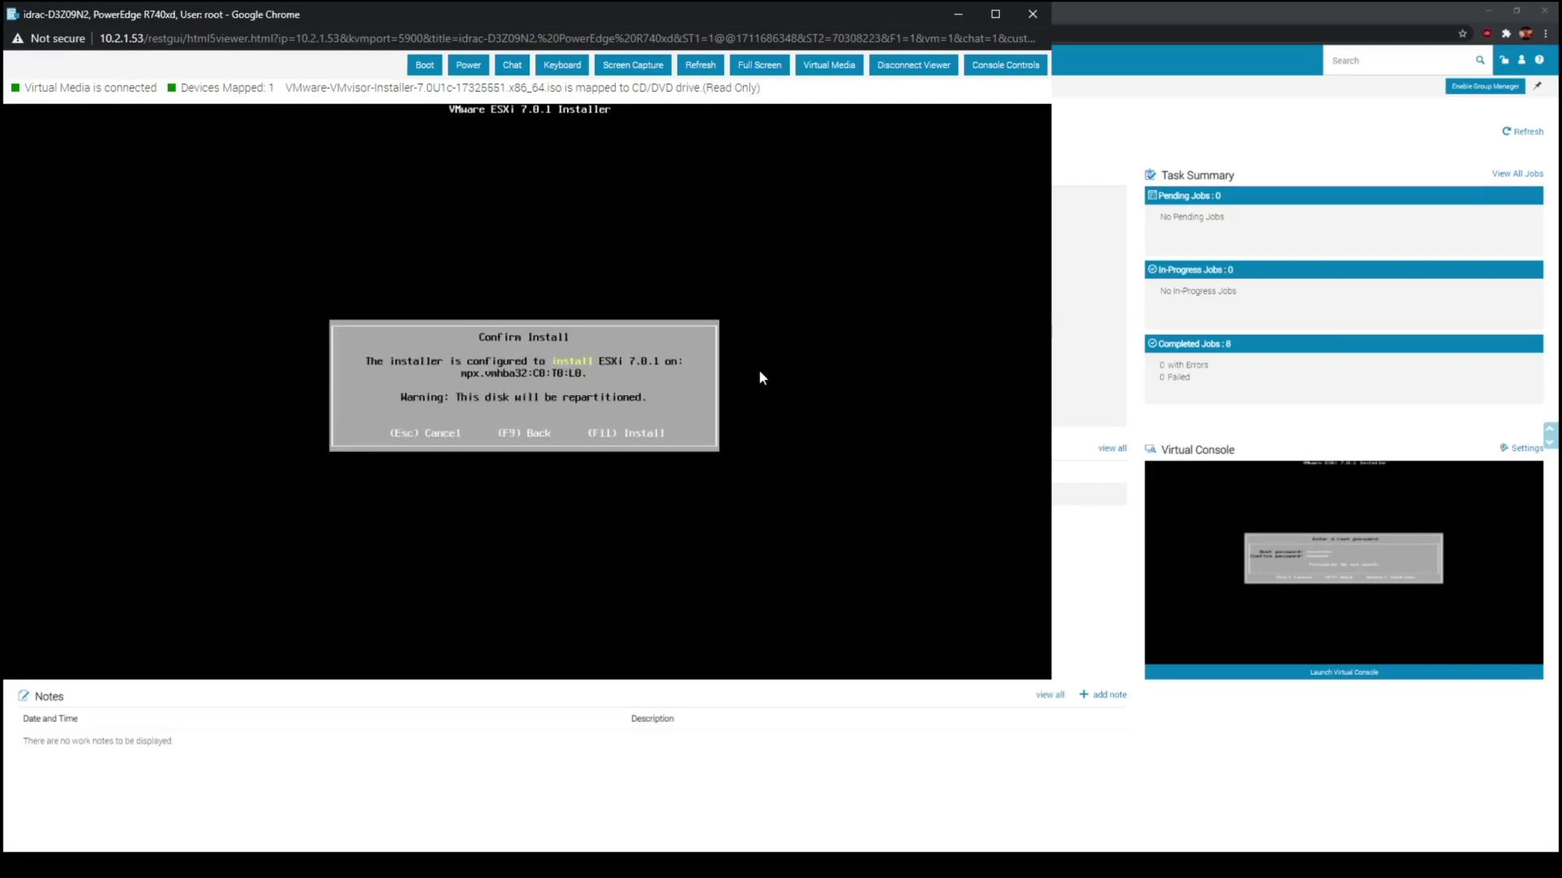
Confirm the install with F11 so ESXi 7.0.1 installs to the SanDisk flash drive
key(F11)
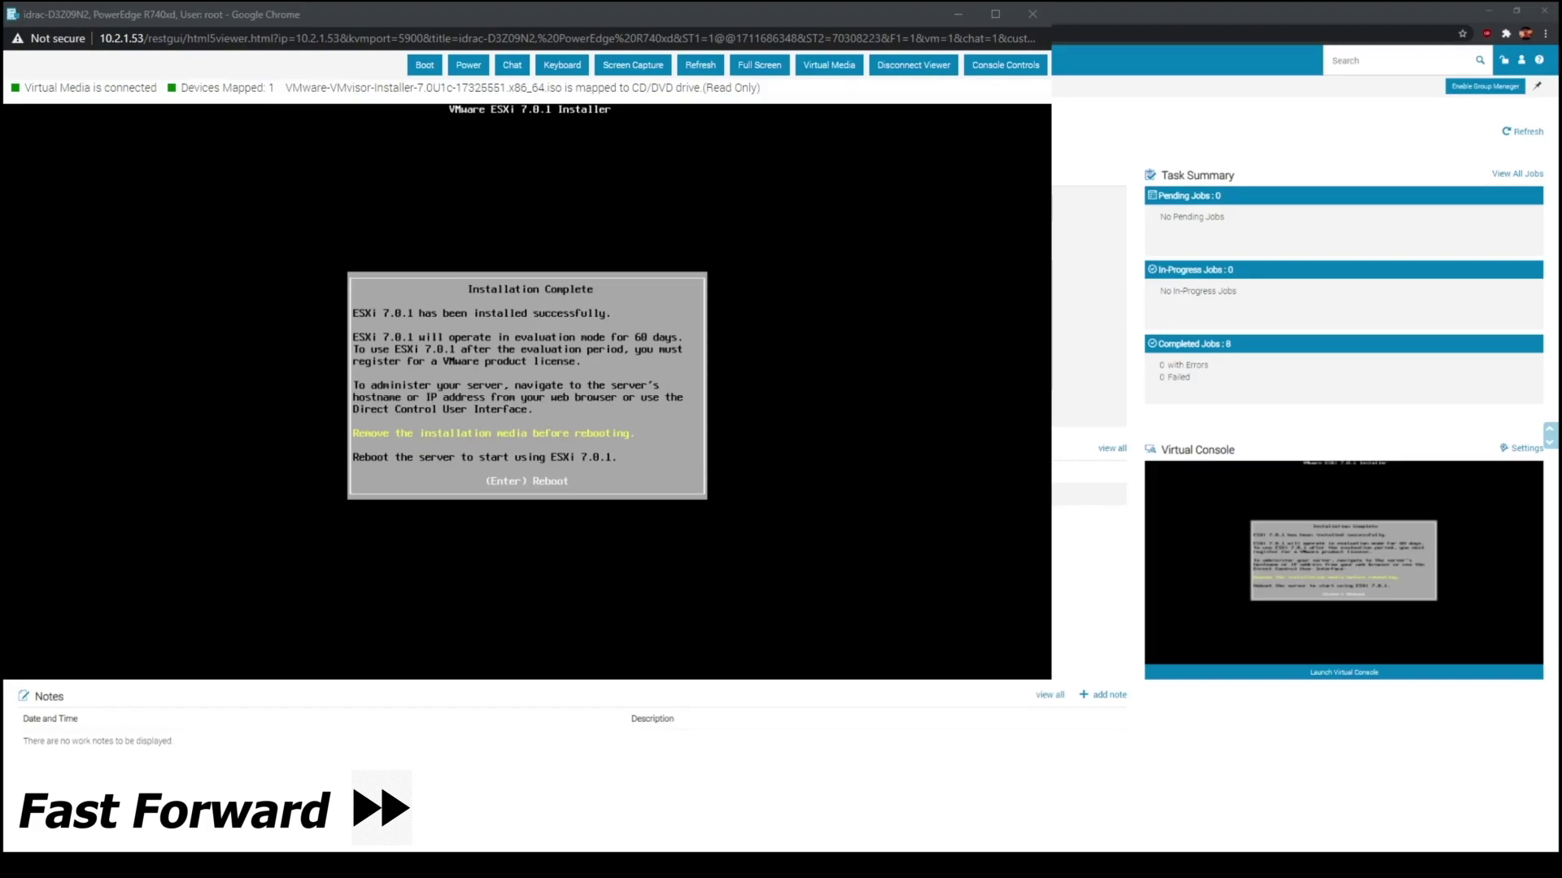
Reboot the server into ESXi, close the console, and relaunch Virtual Console from iDRAC
click(933, 312)
key(Return)
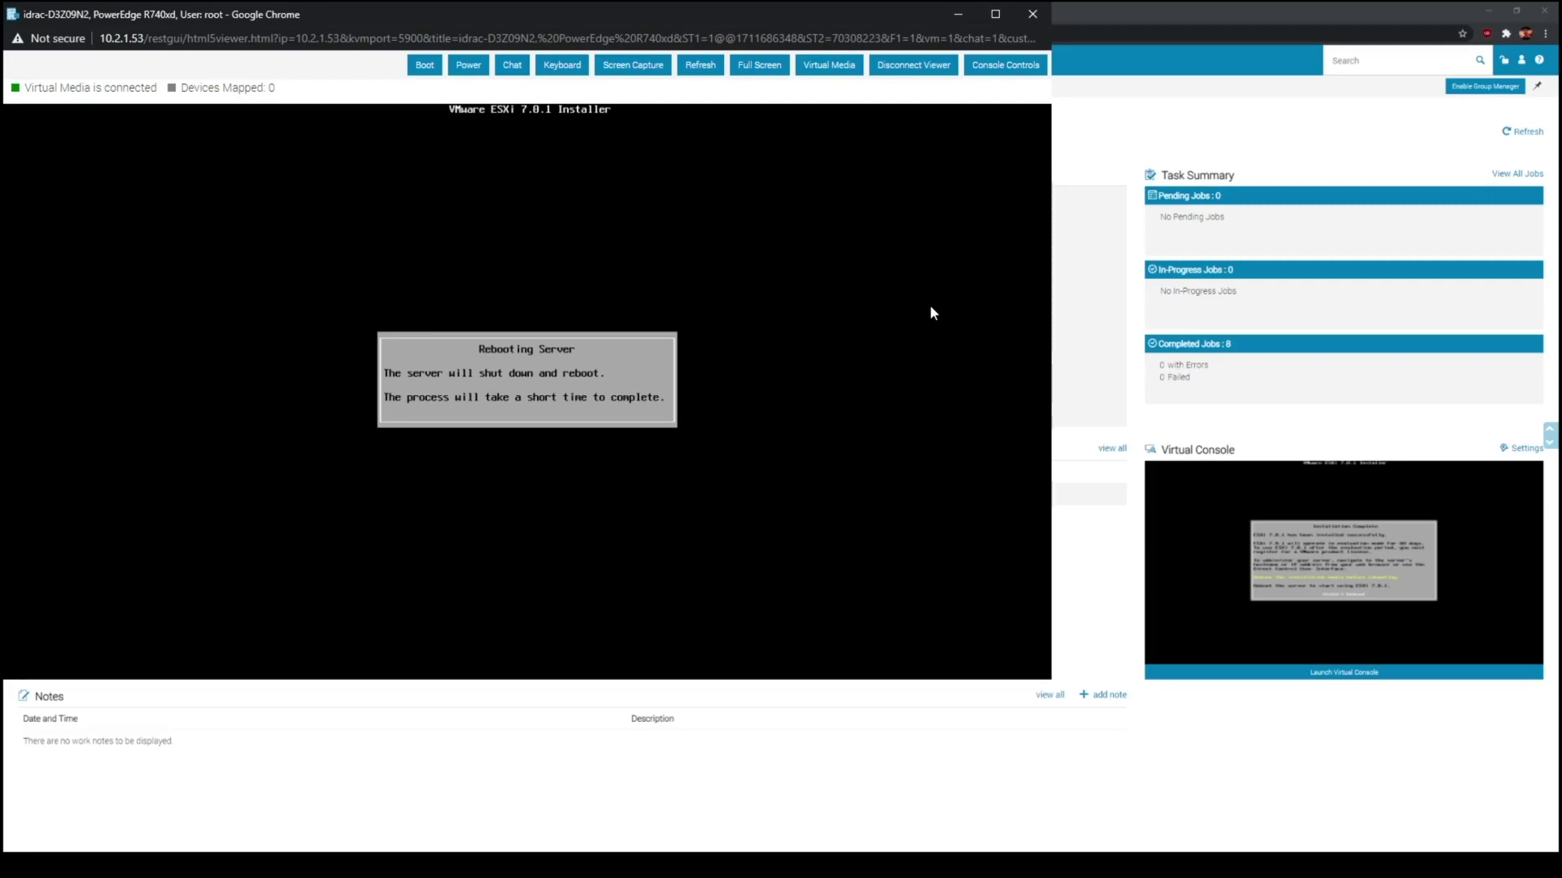
click(959, 14)
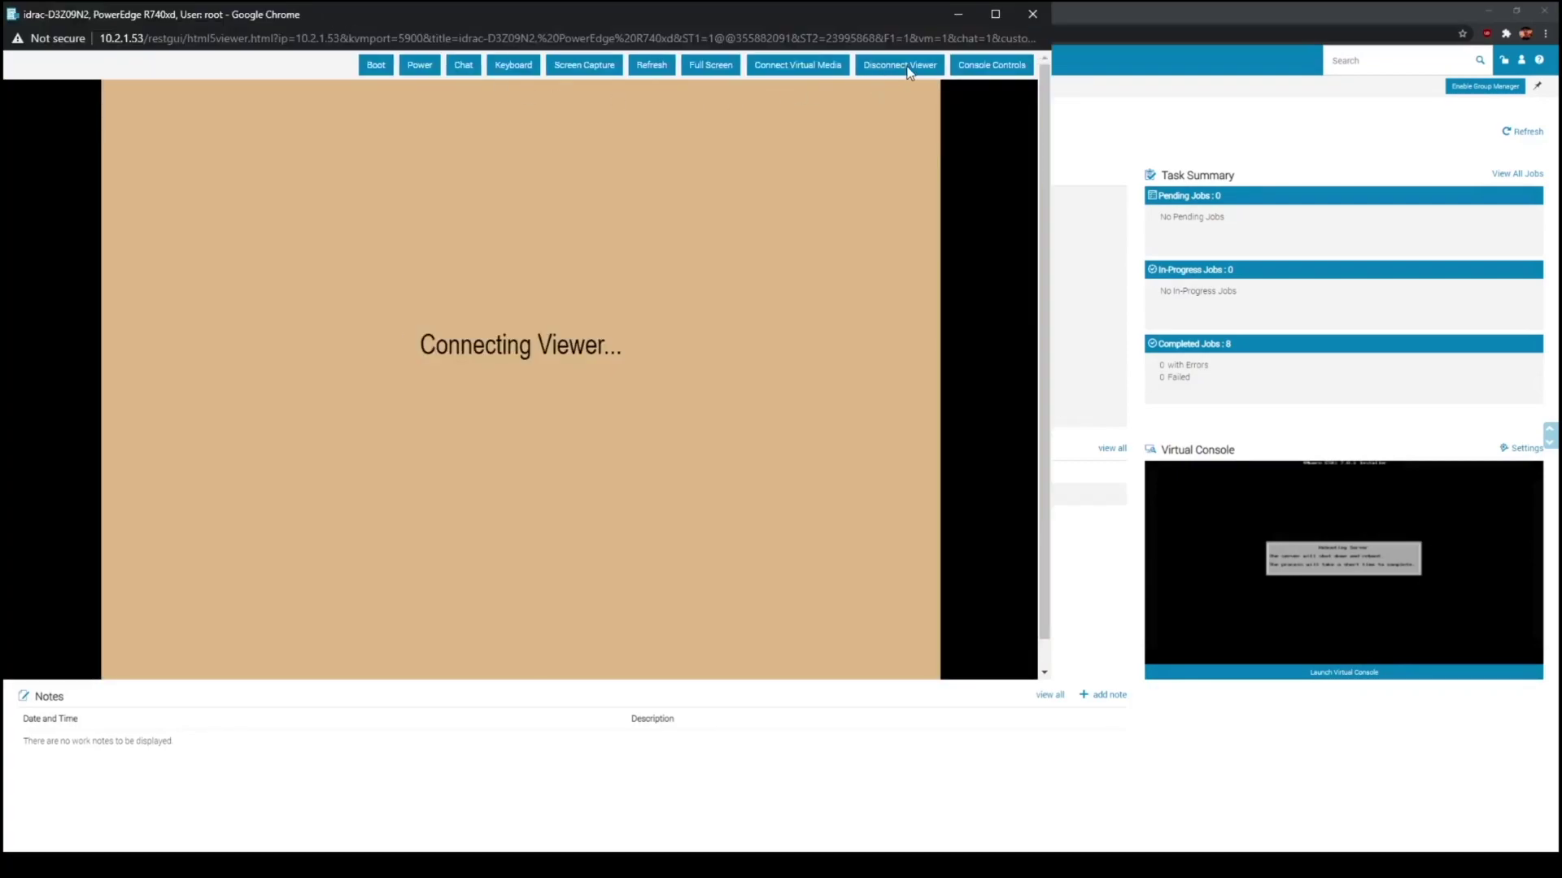
click(901, 65)
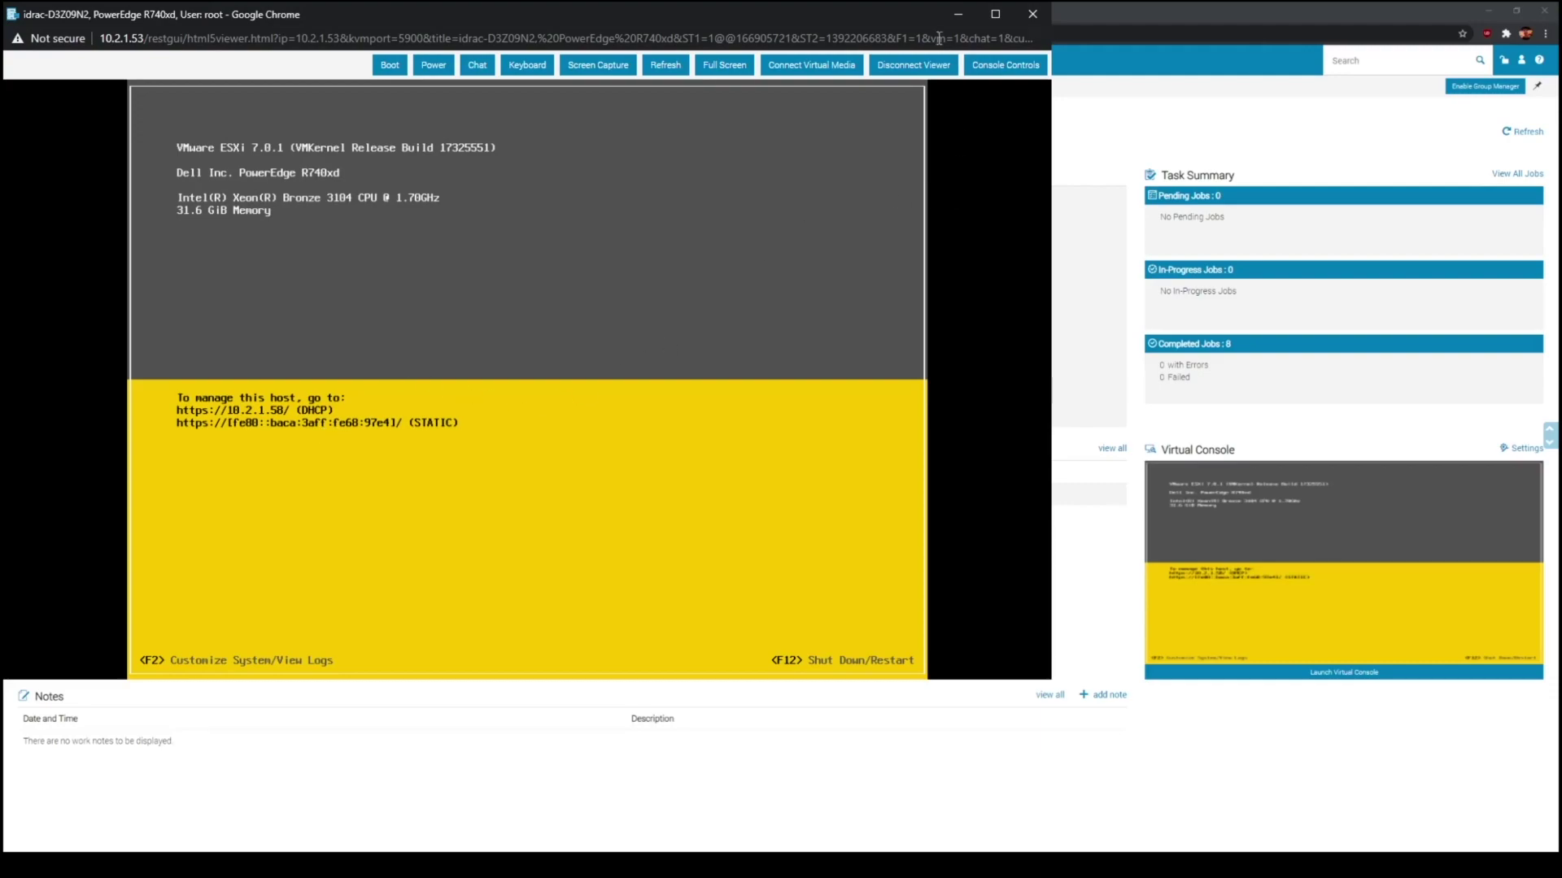
Close the console viewer to reach the ESXi Host Client for esxi01.virtualbytes.io at 10.2.1.58
click(881, 67)
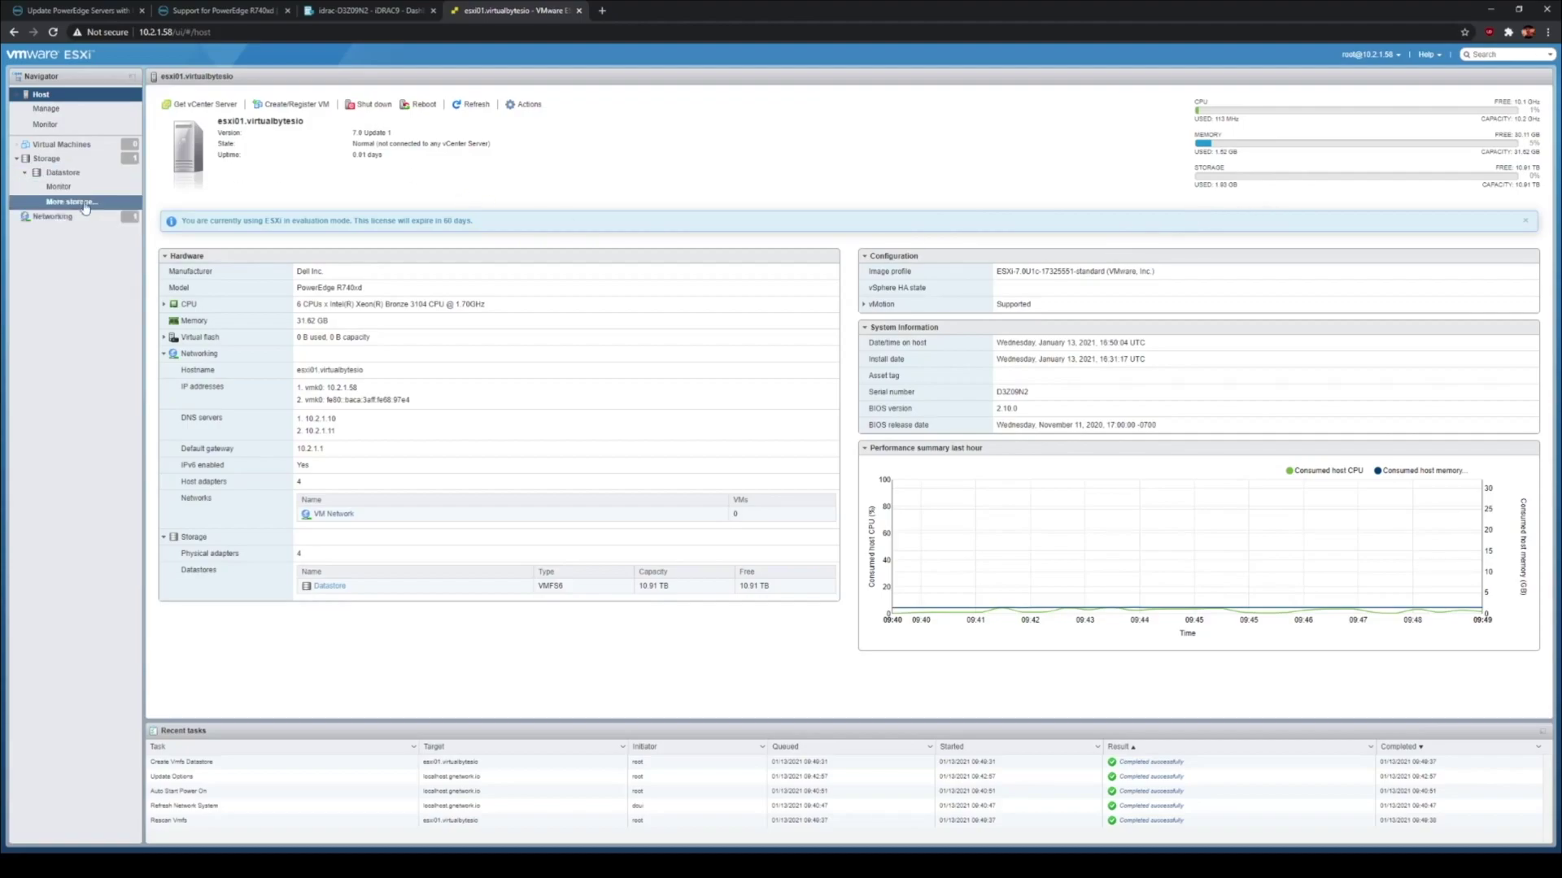
Open Storage > Datastore to view the VMFS6 datastore's 10.91 TB details
click(63, 172)
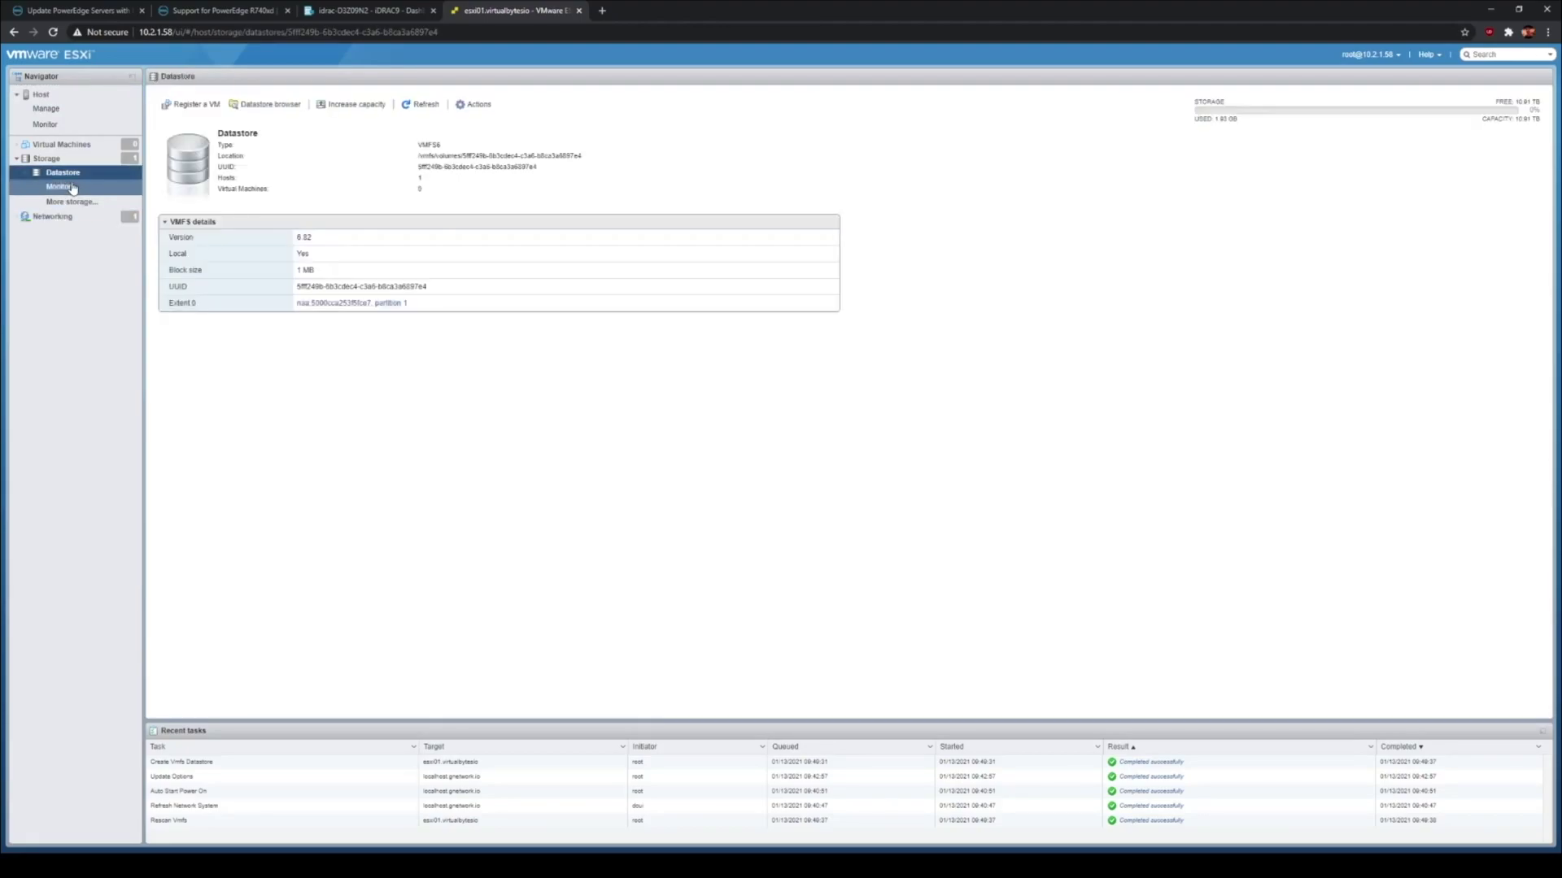